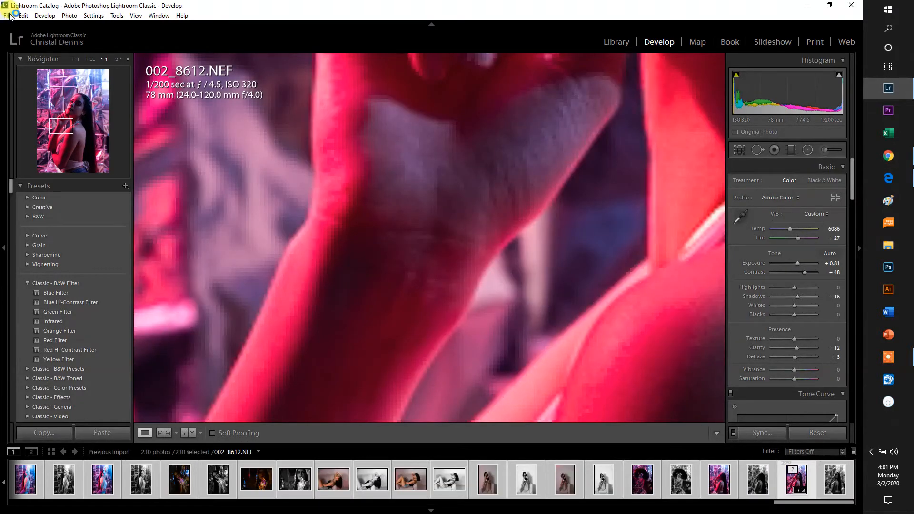
# Step: Zoom out to the whole photo and open the photo import window for the NIKON Z 6 card
pyautogui.click(321, 205)
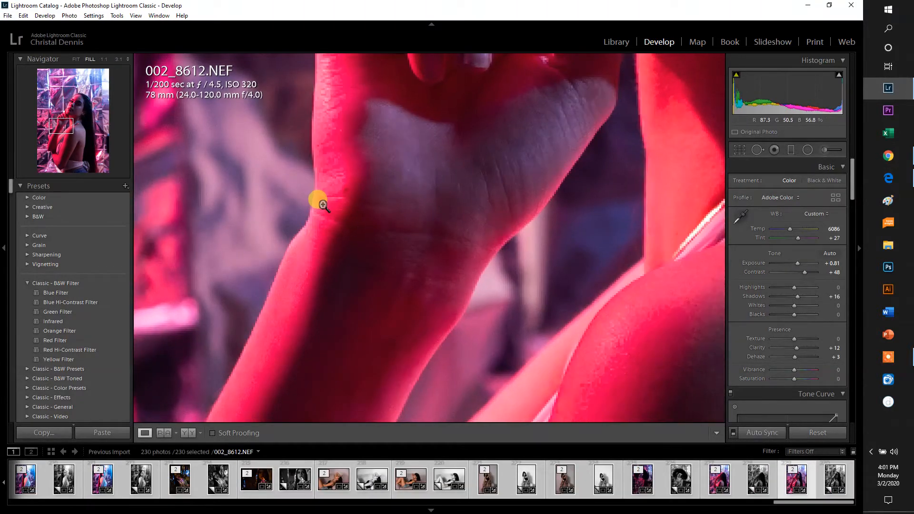
pyautogui.click(8, 15)
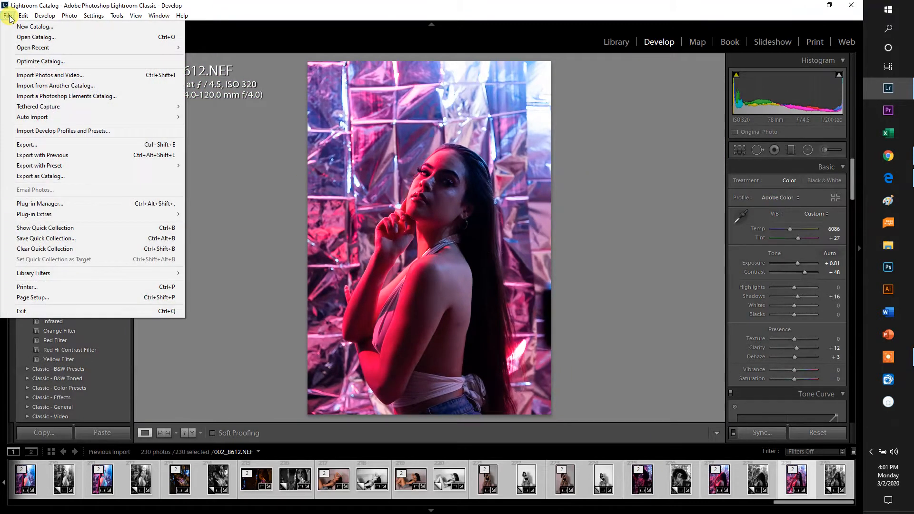
pyautogui.click(29, 75)
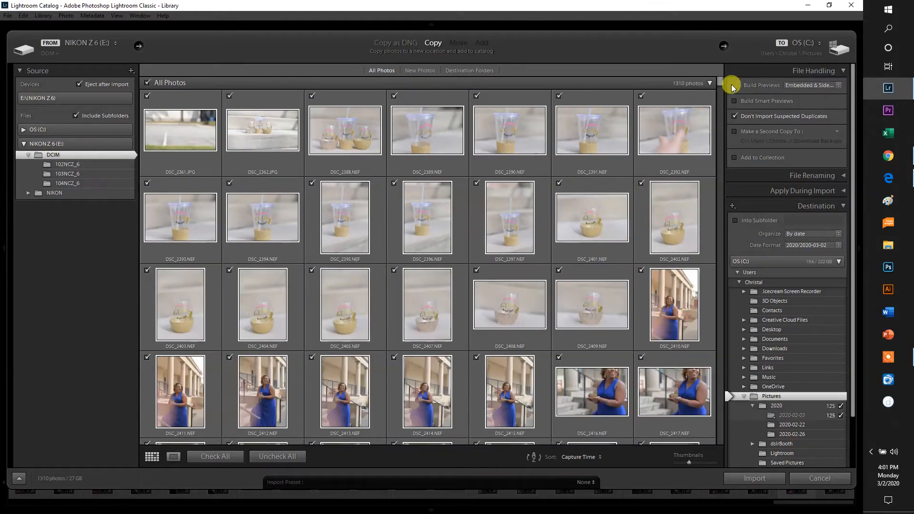
# Step: Go through the card's photos to the end of the list and uncheck all of them for import
pyautogui.moveTo(722, 82); pyautogui.dragTo(712, 244)
pyautogui.rightClick(712, 243)
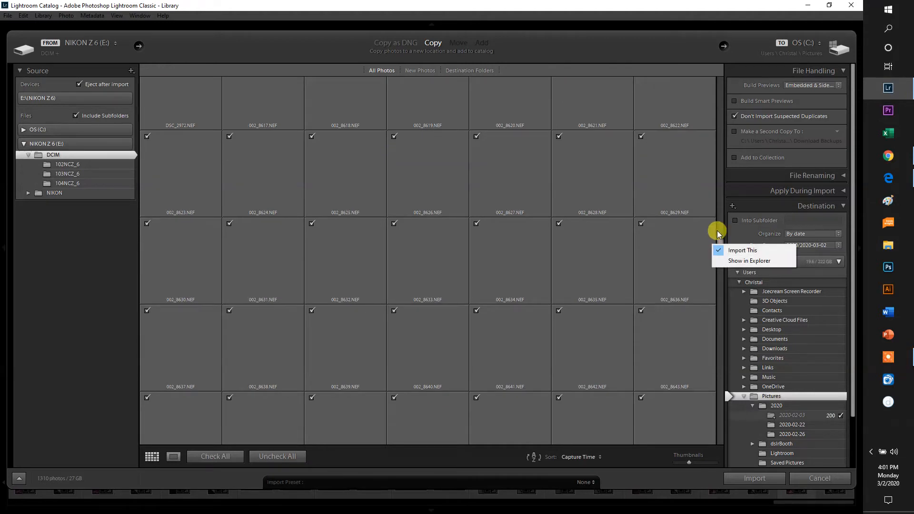
pyautogui.click(720, 222)
pyautogui.click(721, 222)
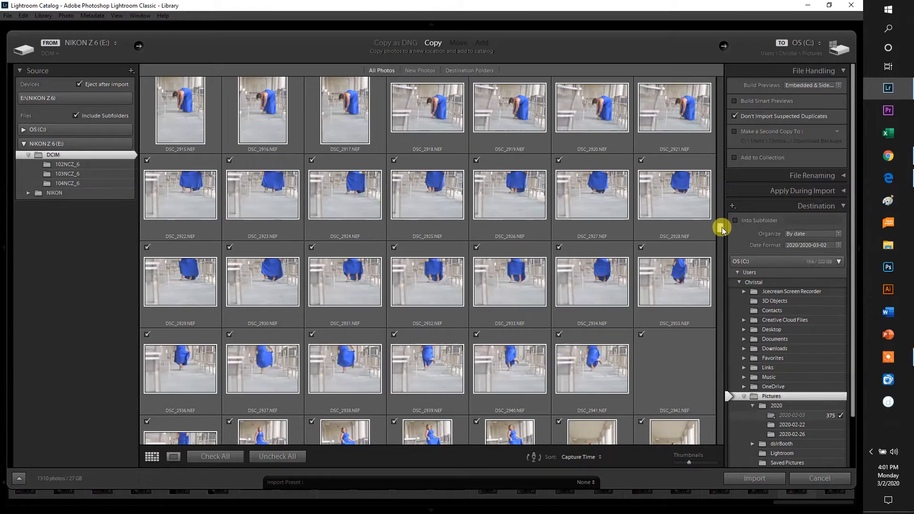
pyautogui.moveTo(722, 227); pyautogui.dragTo(718, 448)
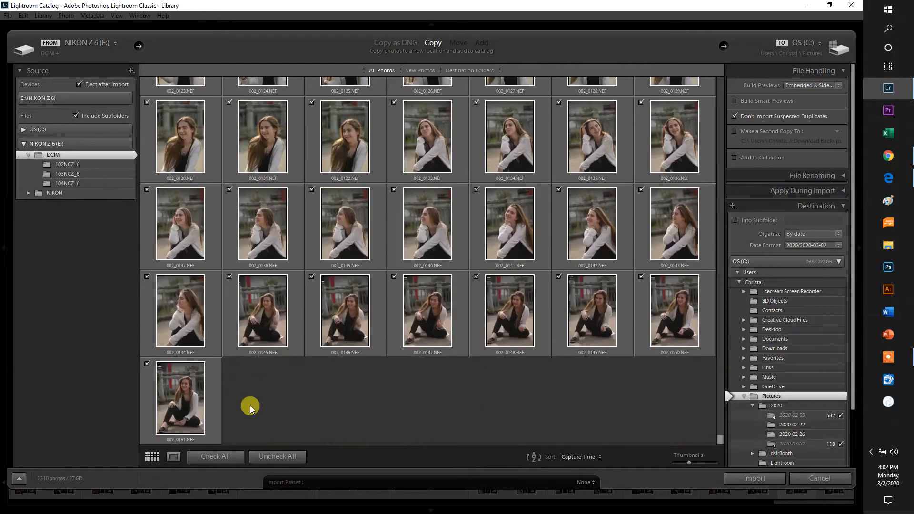
pyautogui.click(278, 457)
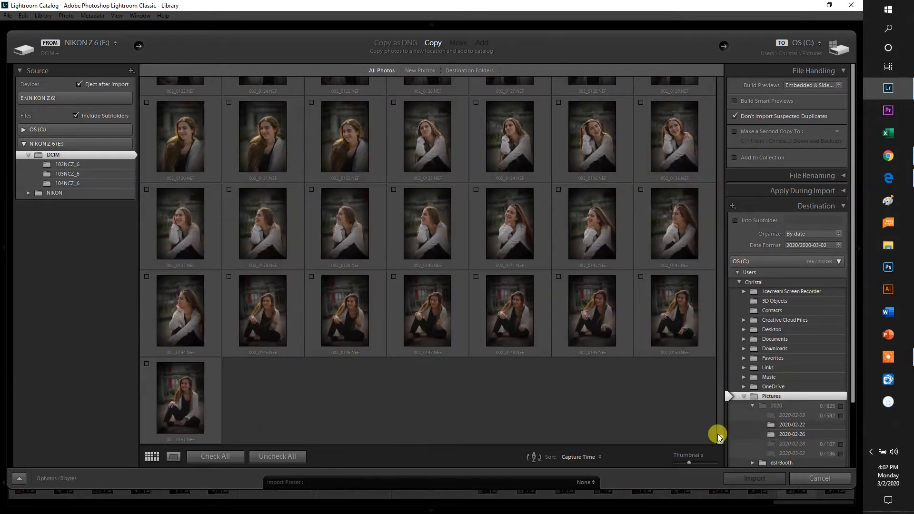
# Step: Check the range from 002_9864.NEF, the first portrait by the red column, through the last photo on the card, and import it
pyautogui.moveTo(718, 433); pyautogui.dragTo(721, 364)
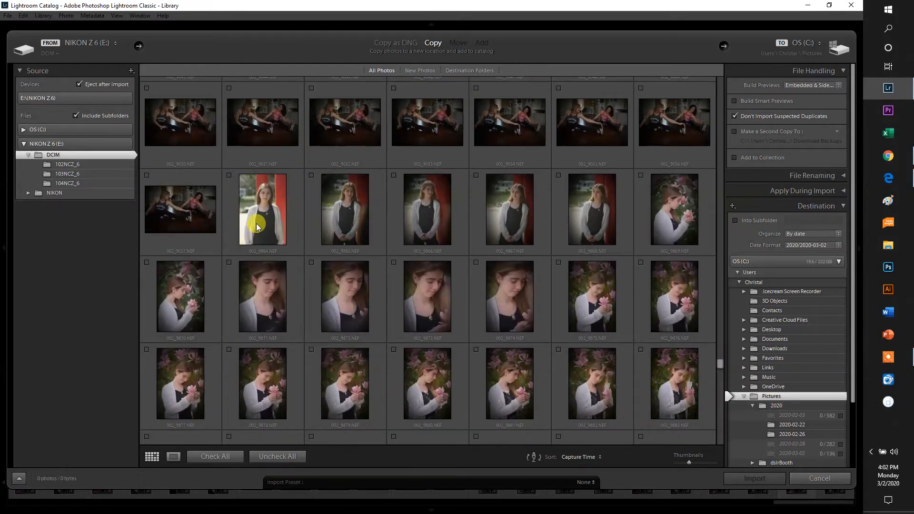
pyautogui.moveTo(720, 365); pyautogui.dragTo(714, 453)
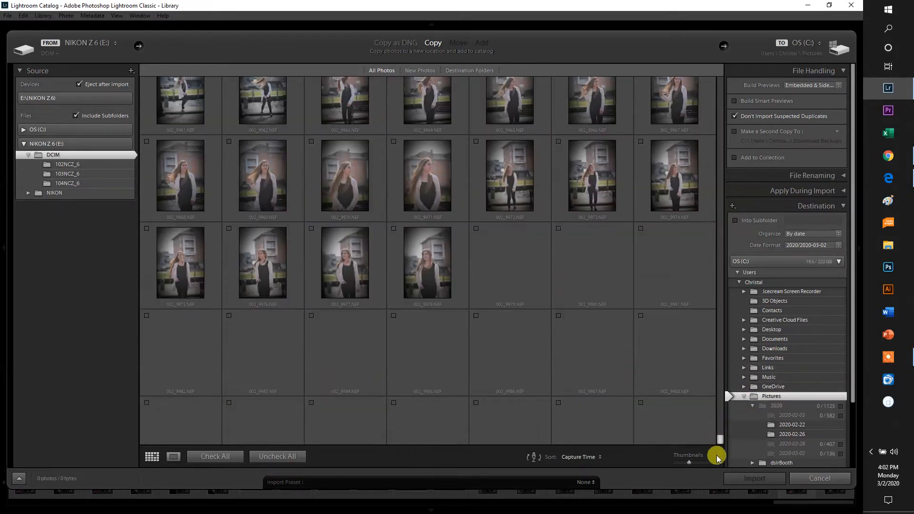
pyautogui.keyDown('shift'); pyautogui.click(181, 399); pyautogui.keyUp('shift')
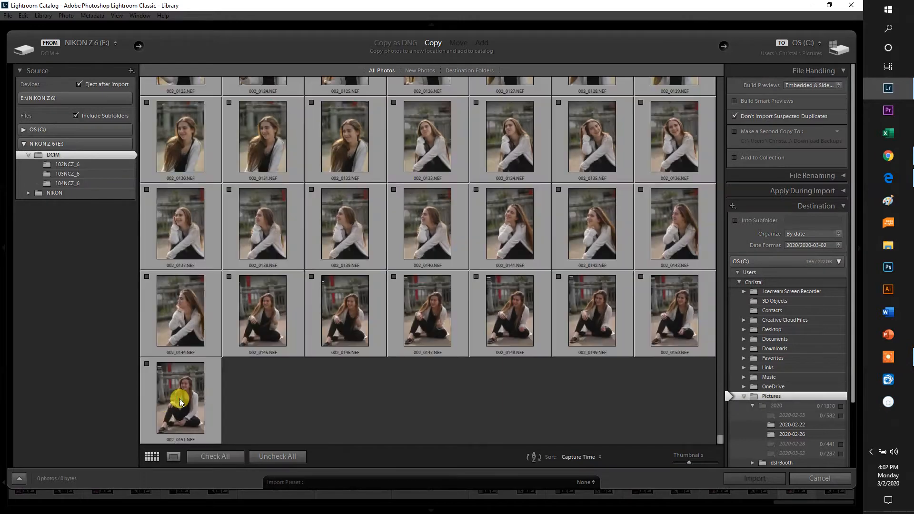
pyautogui.click(146, 364)
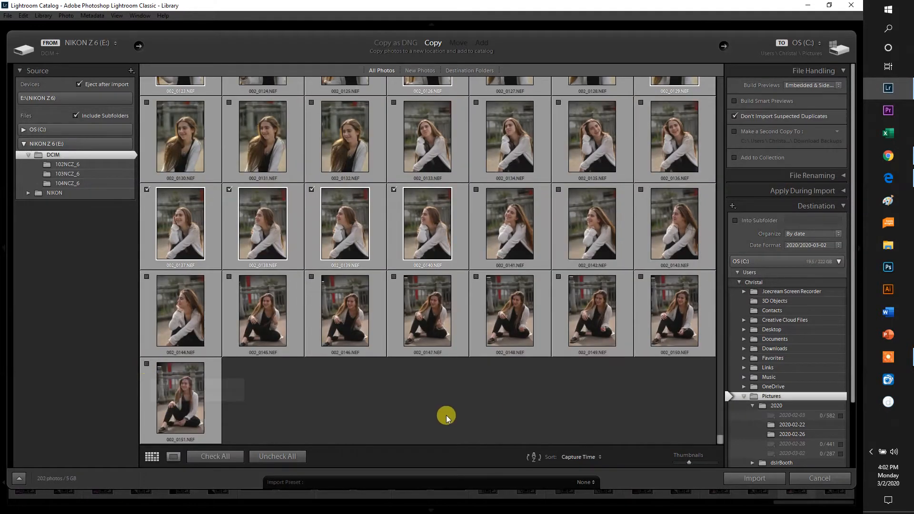
pyautogui.click(758, 475)
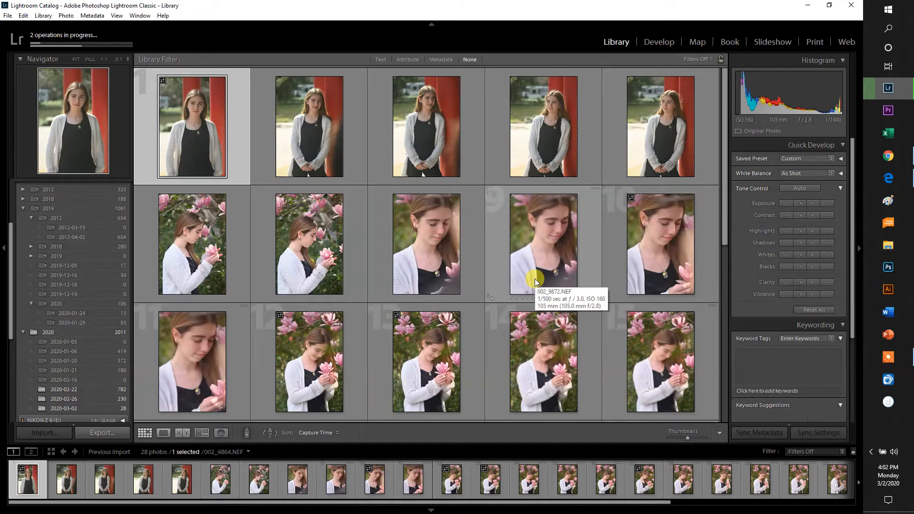
# Step: Look over the imported photos, then develop 002_9864.NEF with Exposure +0.81, Contrast +38 and Whites +14
pyautogui.moveTo(722, 75); pyautogui.dragTo(722, 267)
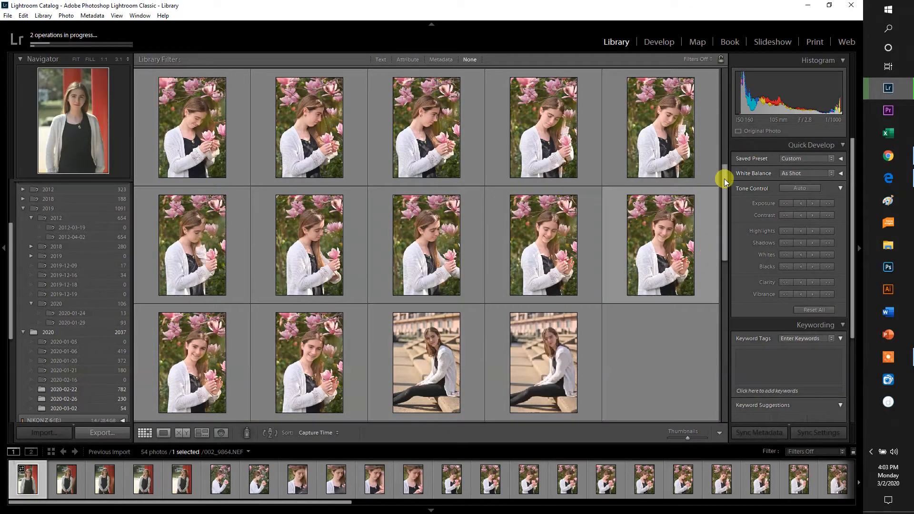
pyautogui.scroll(-5, 727, 206)
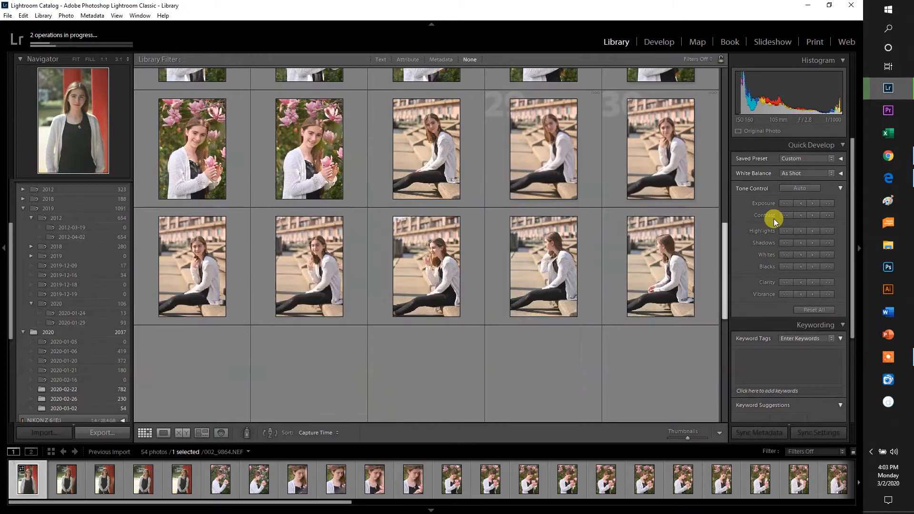
pyautogui.moveTo(723, 244); pyautogui.dragTo(725, 337)
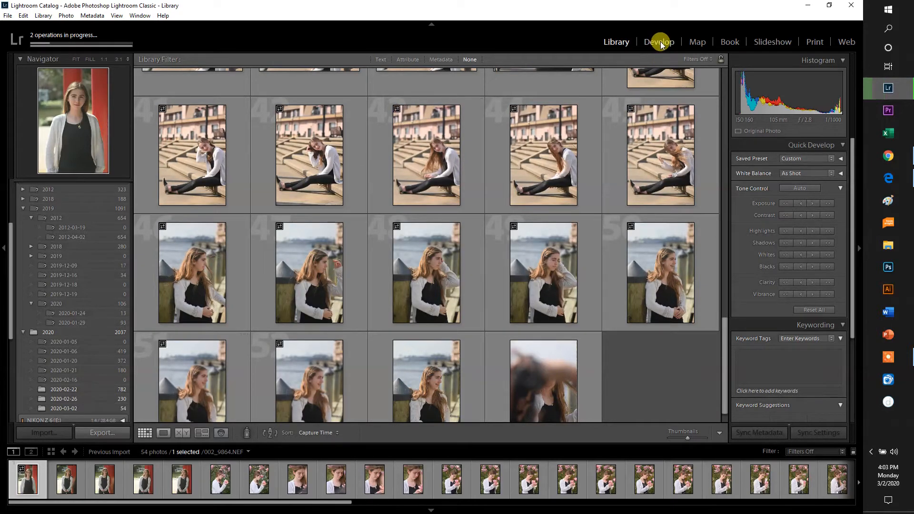
pyautogui.click(660, 42)
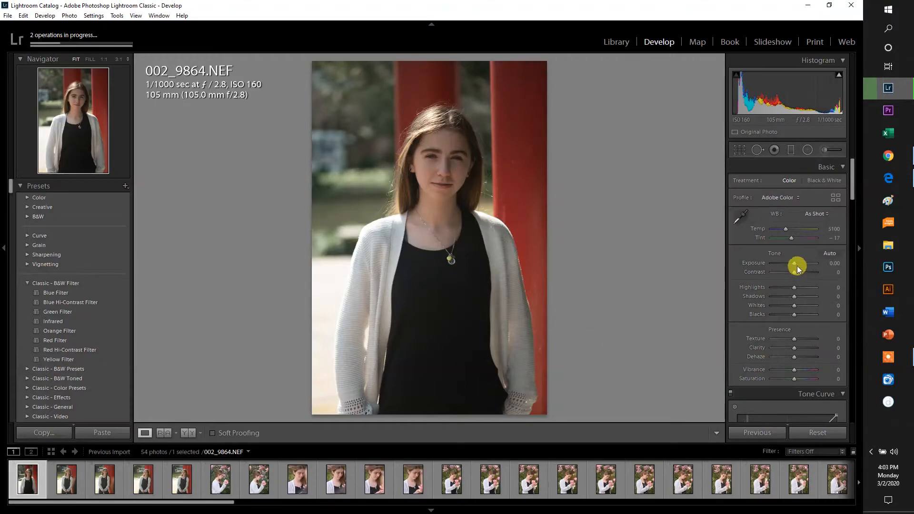
pyautogui.moveTo(797, 265); pyautogui.dragTo(798, 305)
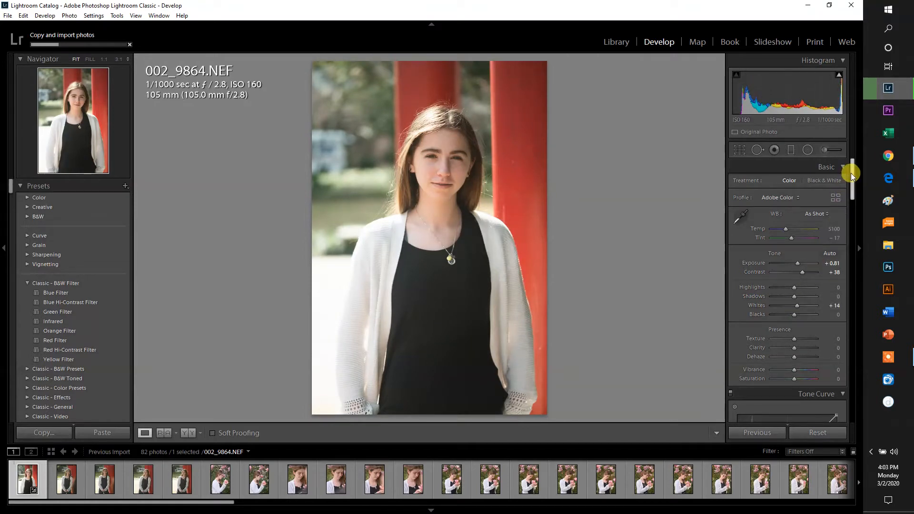
# Step: Set the green saturation to -19, the green luminance to +54 and the orange luminance to +31
pyautogui.moveTo(853, 178); pyautogui.dragTo(851, 241)
pyautogui.moveTo(796, 285); pyautogui.dragTo(772, 287)
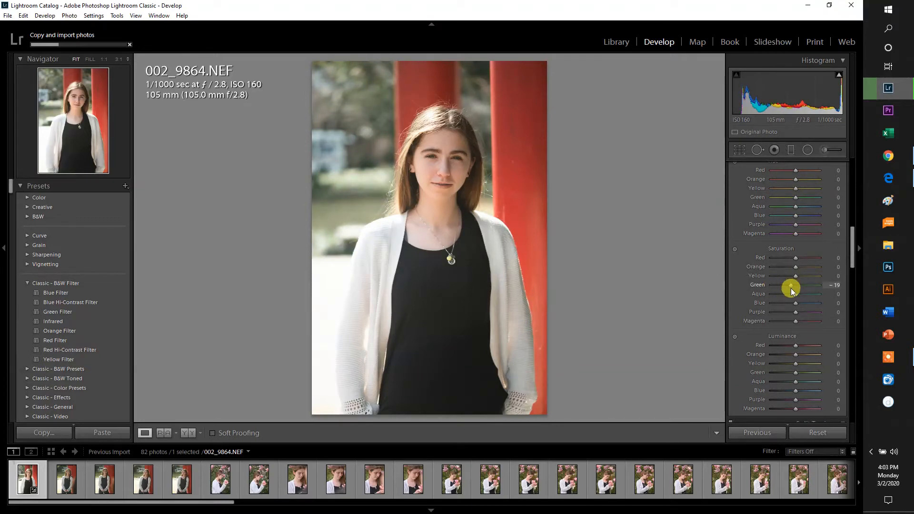
pyautogui.moveTo(813, 377); pyautogui.dragTo(802, 362)
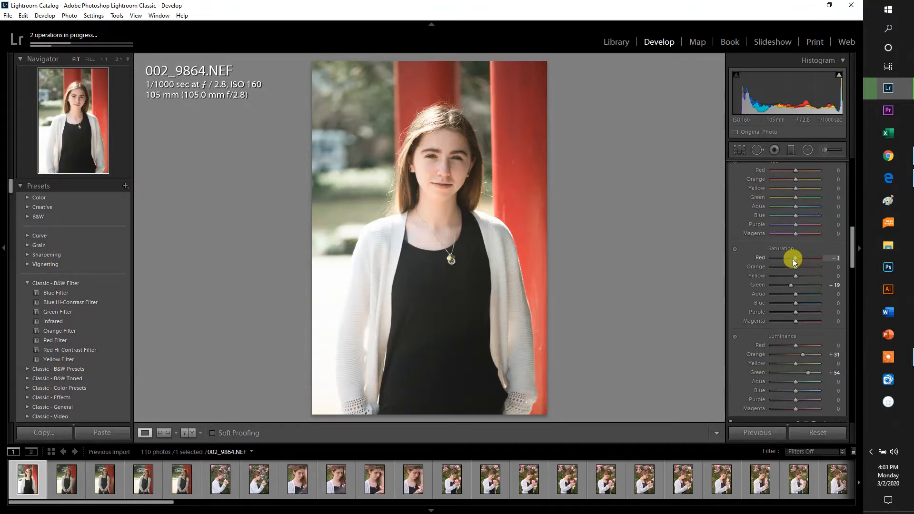
# Step: Adjust the photo's reds to hue -21, saturation -19 and luminance -5
pyautogui.moveTo(790, 259); pyautogui.dragTo(793, 259)
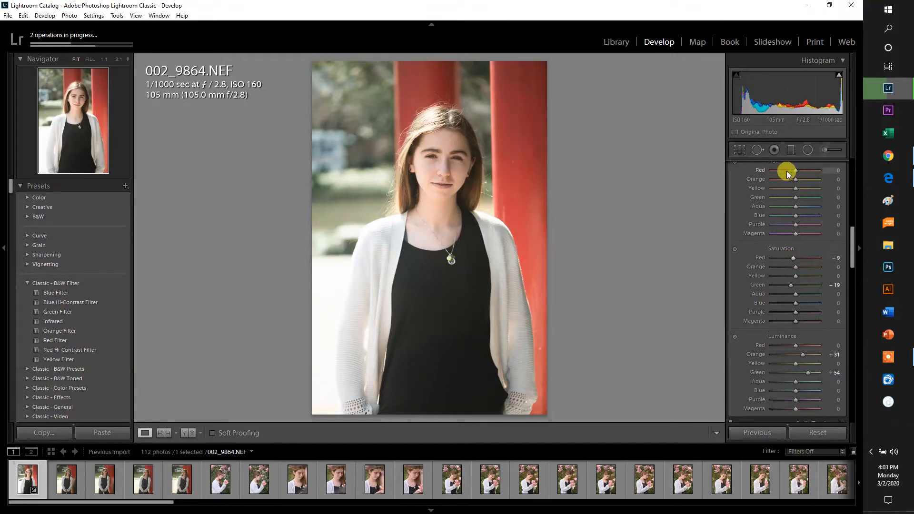
pyautogui.moveTo(787, 170); pyautogui.dragTo(790, 171)
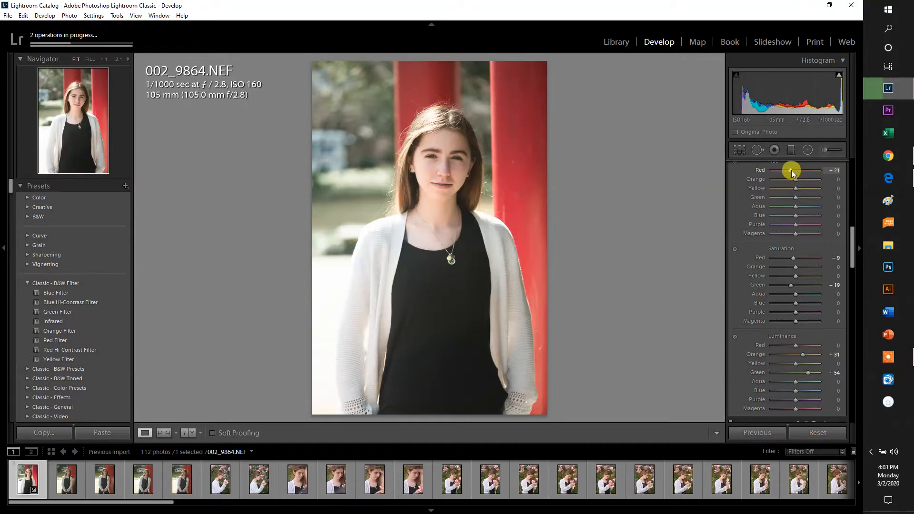
pyautogui.moveTo(805, 346)
pyautogui.mouseDown()
pyautogui.moveTo(765, 349)
pyautogui.moveTo(793, 352)
pyautogui.mouseUp()
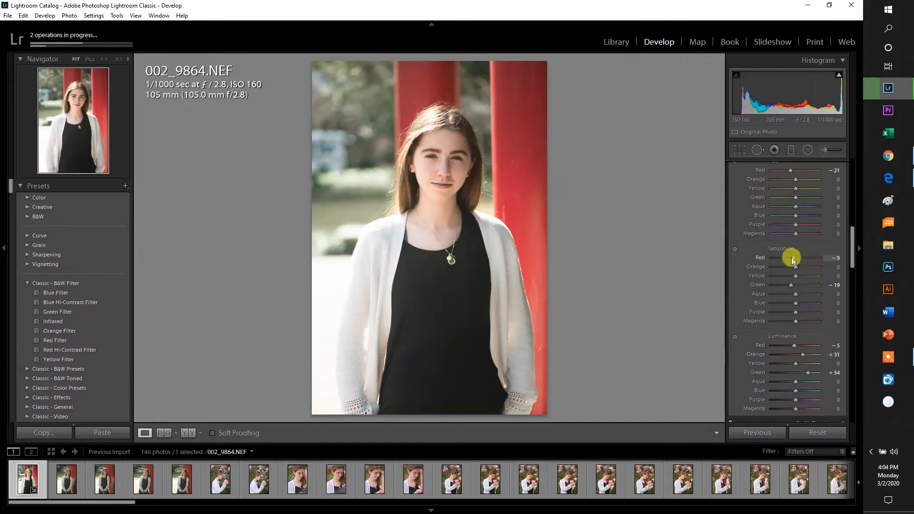
pyautogui.moveTo(793, 259); pyautogui.dragTo(788, 266)
# Step: Copy all develop settings from 002_9864.NEF and paste them onto 002_9873.NEF
pyautogui.click(43, 433)
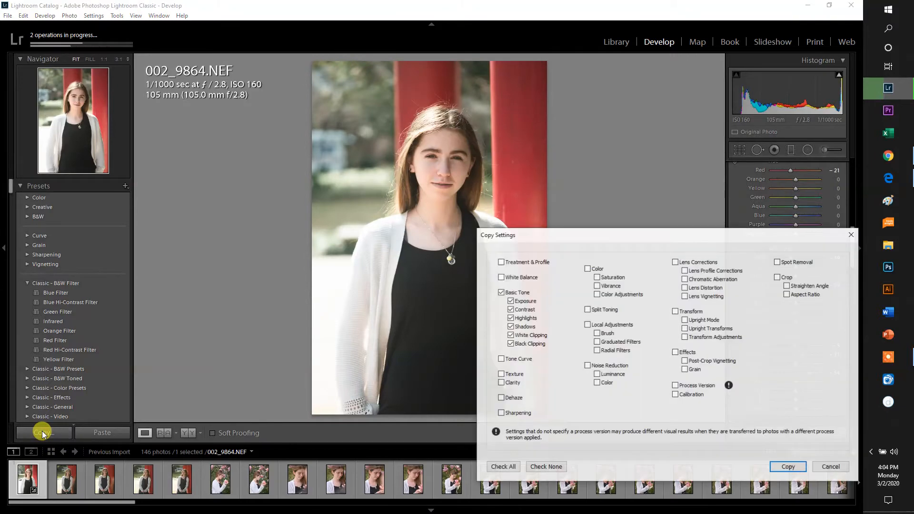
pyautogui.click(504, 468)
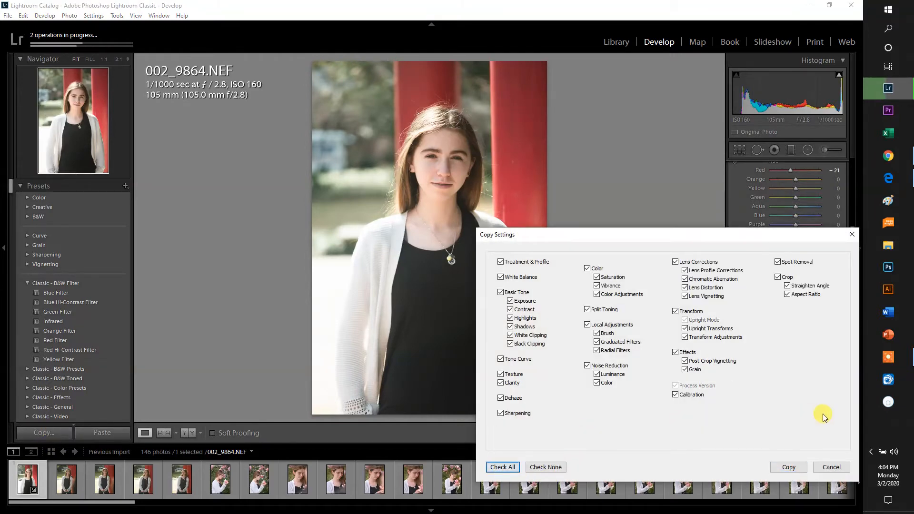
pyautogui.click(788, 469)
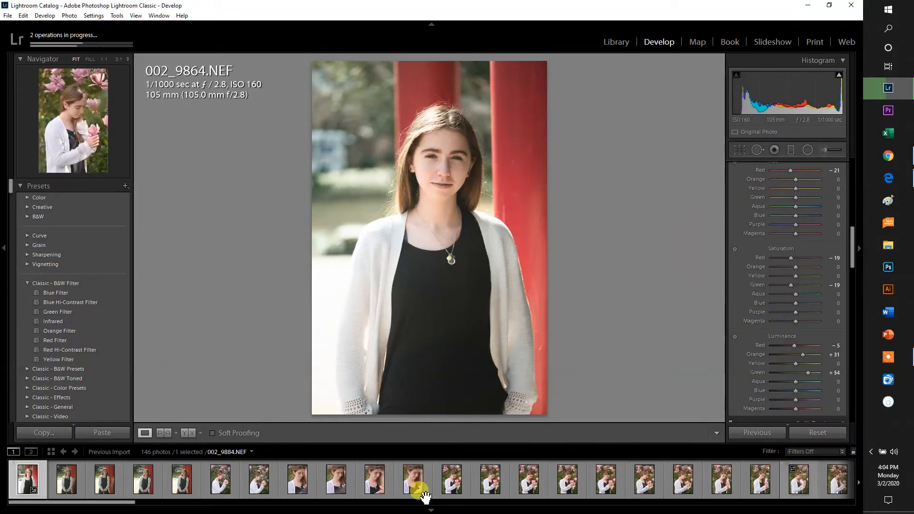
pyautogui.click(373, 478)
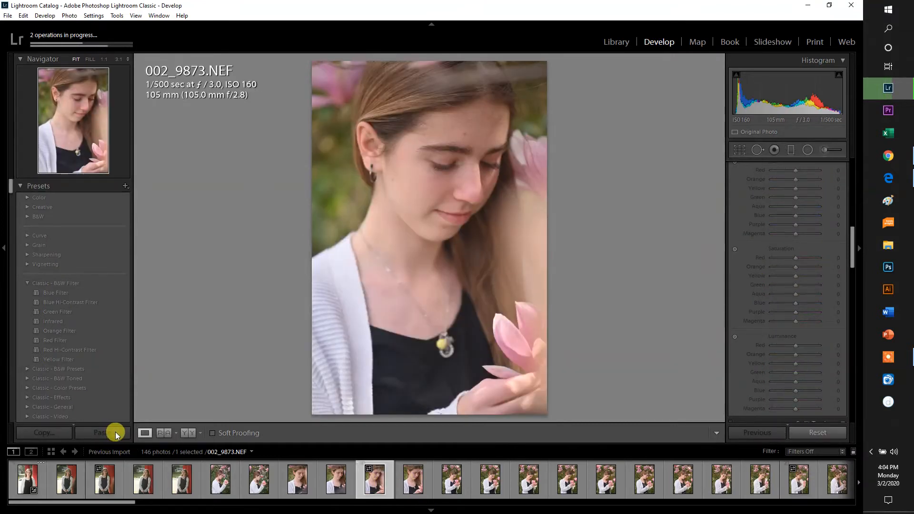
pyautogui.click(115, 435)
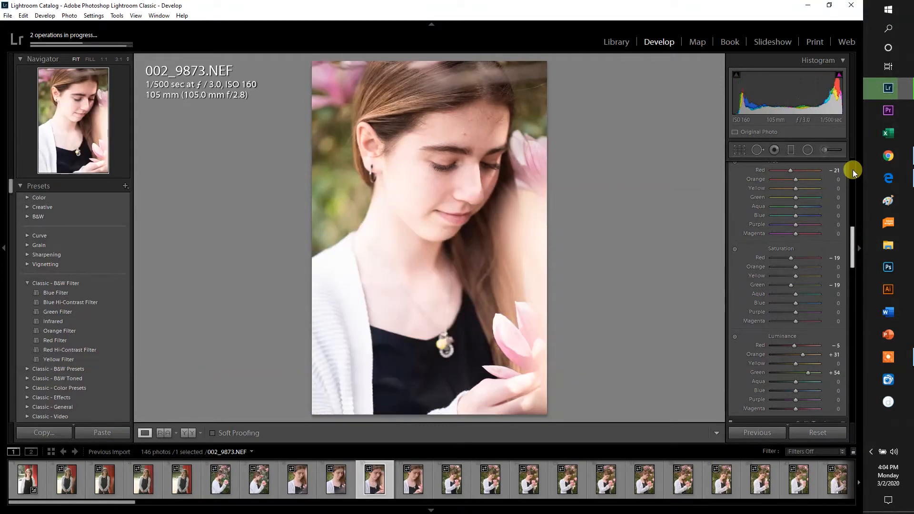
# Step: Adjust 002_9873.NEF to orange luminance 0, Highlights -100 and Whites -29
pyautogui.scroll(10, 853, 169)
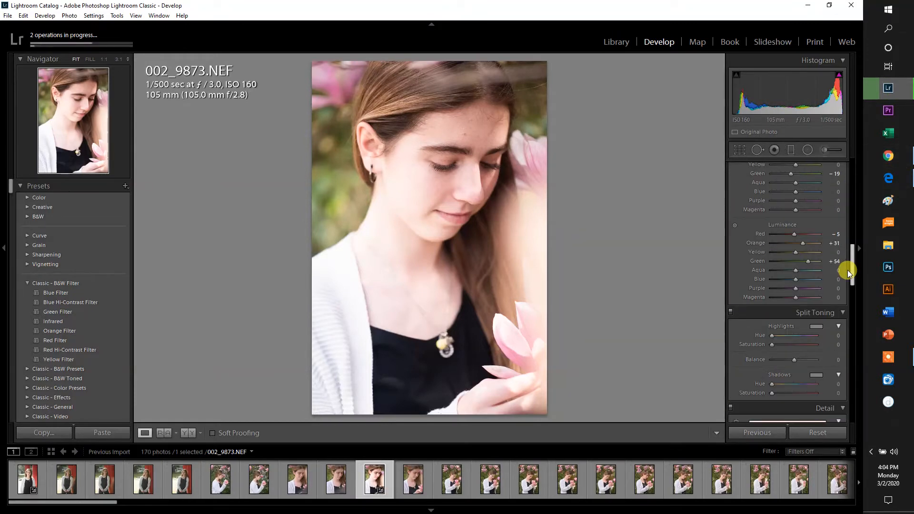
pyautogui.moveTo(847, 270)
pyautogui.mouseDown()
pyautogui.moveTo(844, 249)
pyautogui.moveTo(843, 261)
pyautogui.mouseUp()
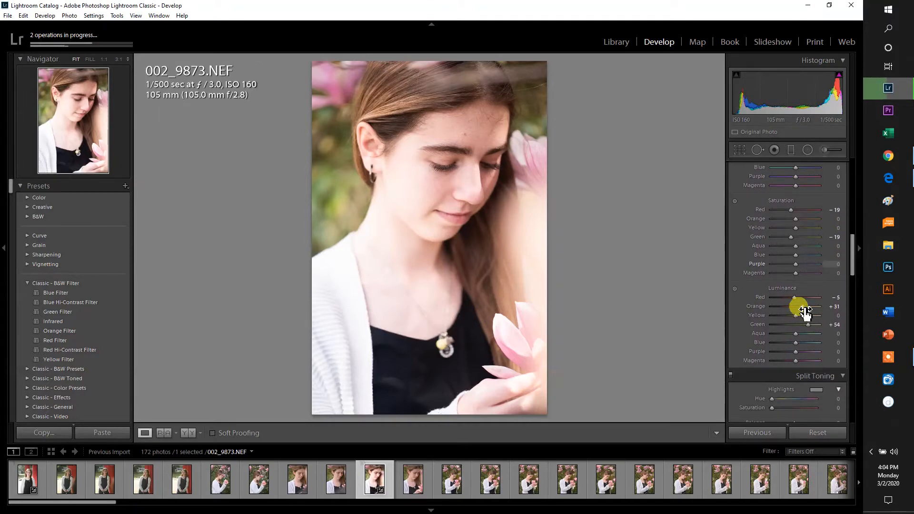
pyautogui.moveTo(803, 307); pyautogui.dragTo(795, 309)
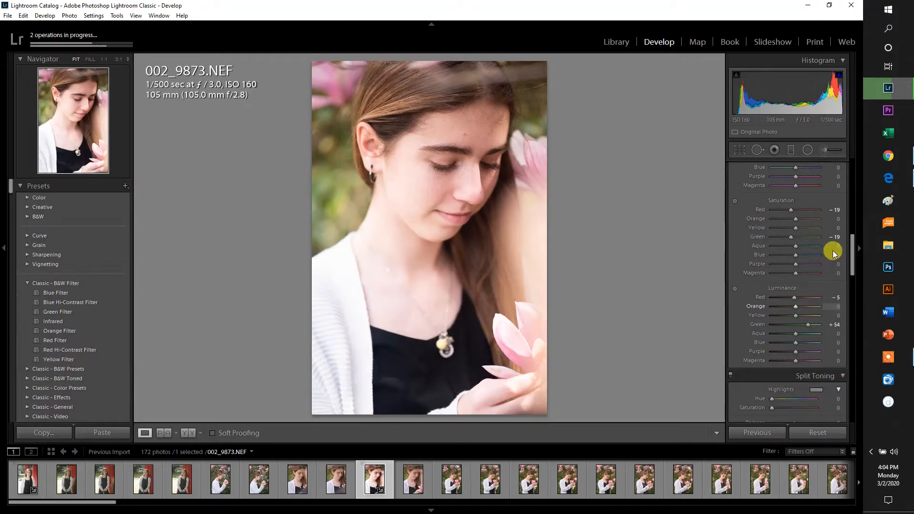
pyautogui.moveTo(853, 249); pyautogui.dragTo(859, 147)
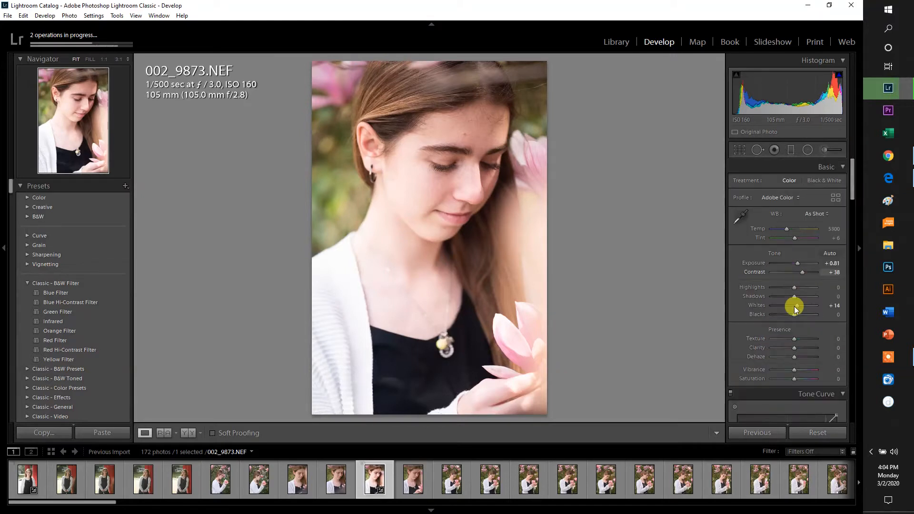
pyautogui.moveTo(793, 290)
pyautogui.mouseDown()
pyautogui.moveTo(759, 287)
pyautogui.moveTo(799, 308)
pyautogui.moveTo(788, 305)
pyautogui.mouseUp()
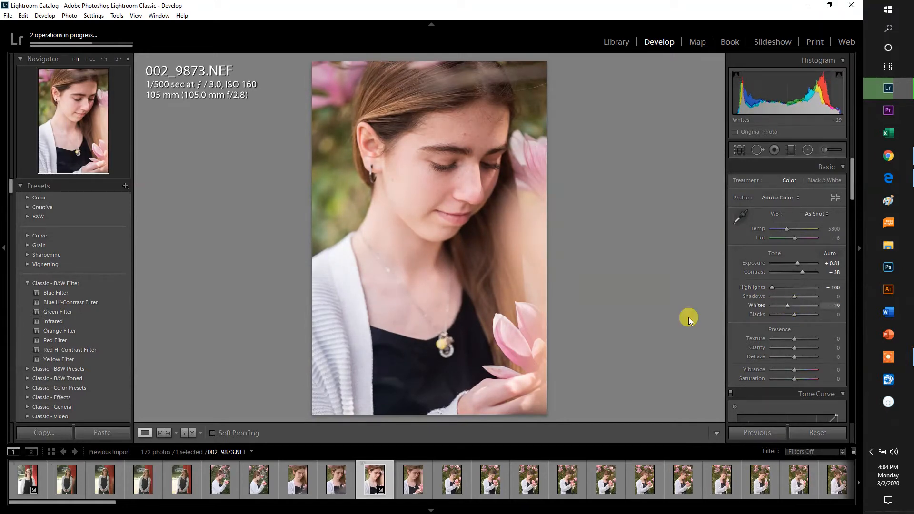
# Step: Copy all develop settings from 002_9873.NEF and paste them onto 002_9876.NEF
pyautogui.click(42, 434)
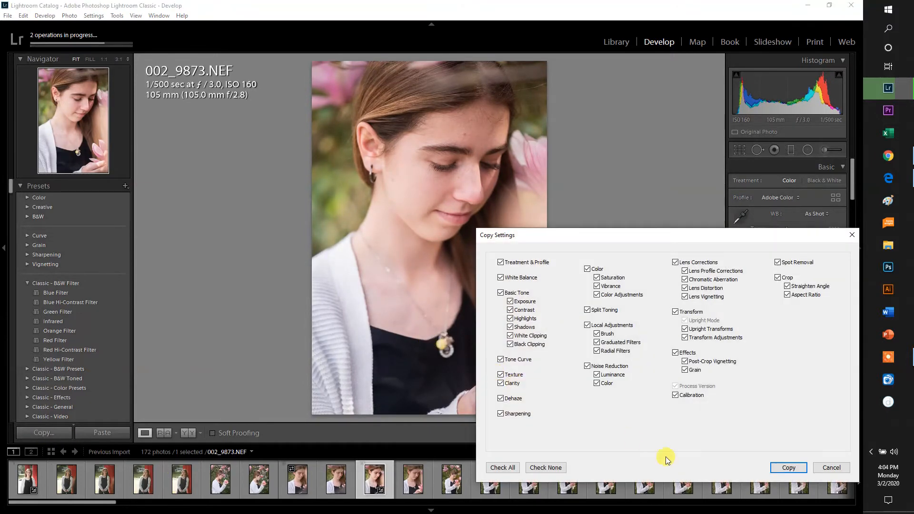
pyautogui.click(512, 468)
pyautogui.click(791, 469)
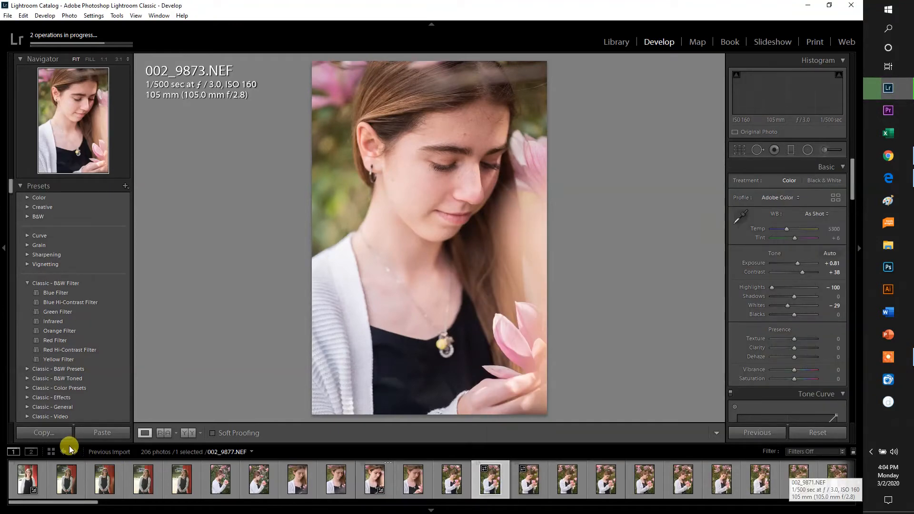
pyautogui.click(98, 432)
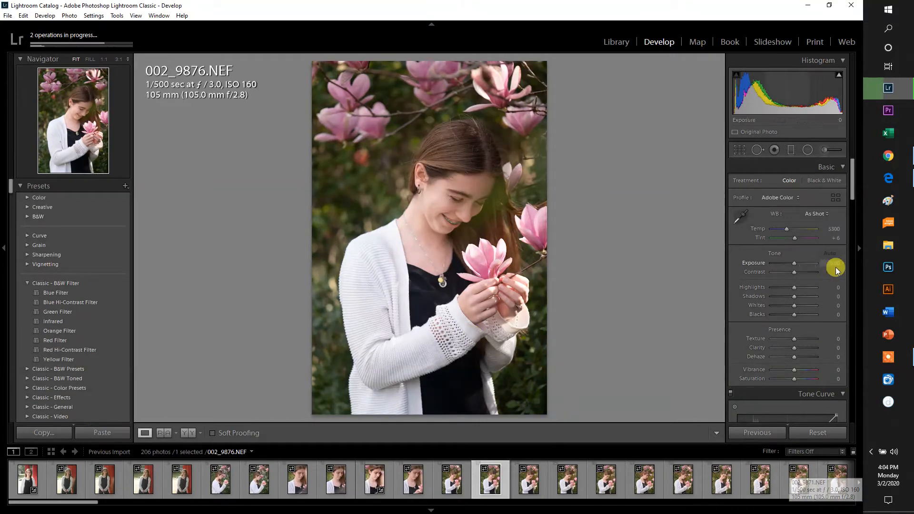
# Step: Paste the copied develop settings onto 002_9876.NEF and raise its Contrast to +48
pyautogui.click(111, 431)
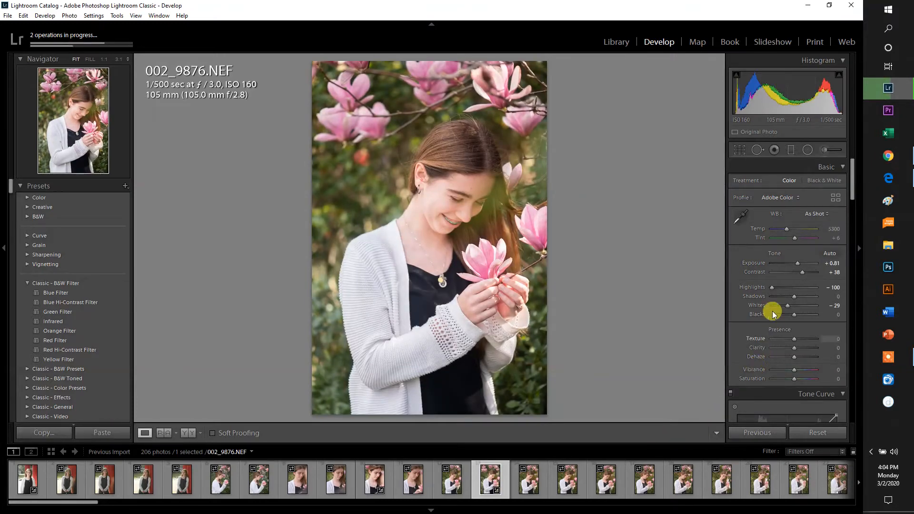
pyautogui.moveTo(802, 276); pyautogui.dragTo(798, 264)
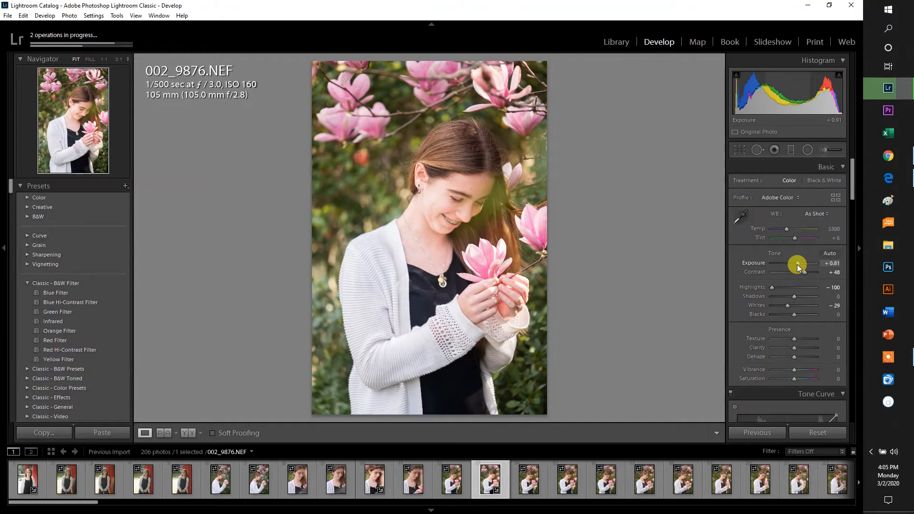
# Step: Adjust the greens of 002_9876.NEF to hue +7, saturation +21 and luminance +39
pyautogui.moveTo(851, 178); pyautogui.dragTo(857, 241)
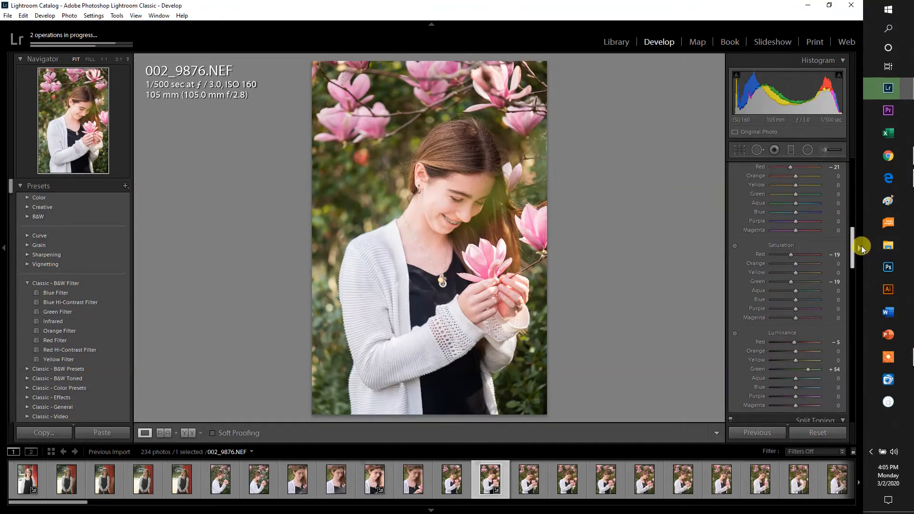
pyautogui.moveTo(797, 283); pyautogui.dragTo(809, 284)
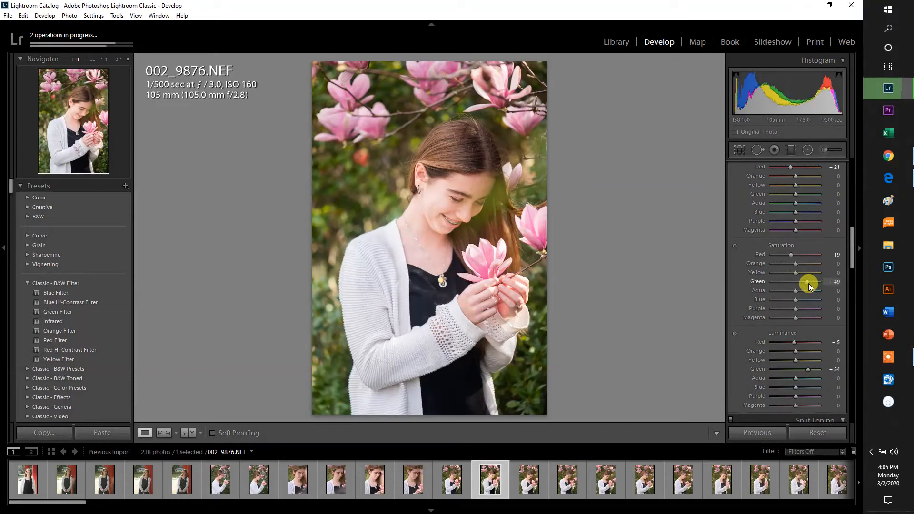
pyautogui.moveTo(783, 281); pyautogui.dragTo(793, 201)
pyautogui.moveTo(808, 369)
pyautogui.mouseDown()
pyautogui.moveTo(778, 372)
pyautogui.moveTo(804, 370)
pyautogui.mouseUp()
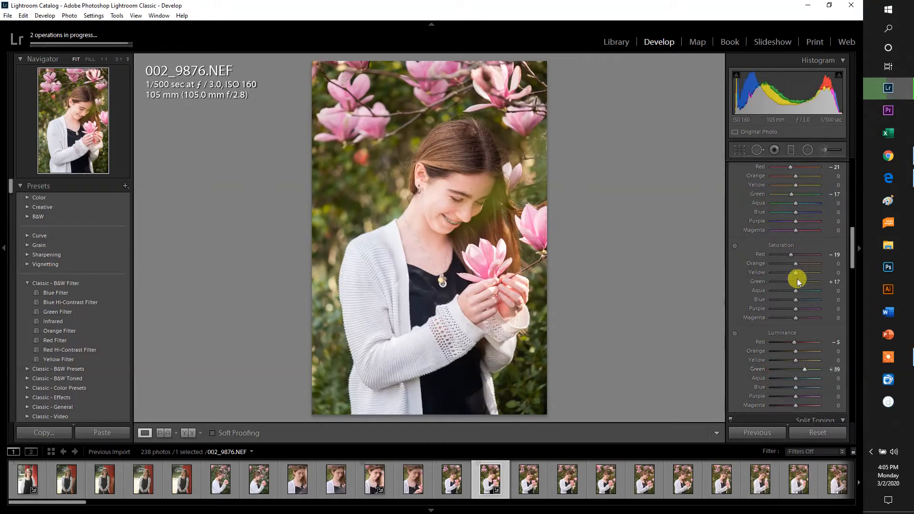
pyautogui.moveTo(804, 282)
pyautogui.mouseDown()
pyautogui.moveTo(819, 281)
pyautogui.moveTo(801, 280)
pyautogui.mouseUp()
pyautogui.moveTo(796, 196); pyautogui.dragTo(795, 196)
# Step: Copy the develop settings of 002_9876.NEF
pyautogui.click(298, 471)
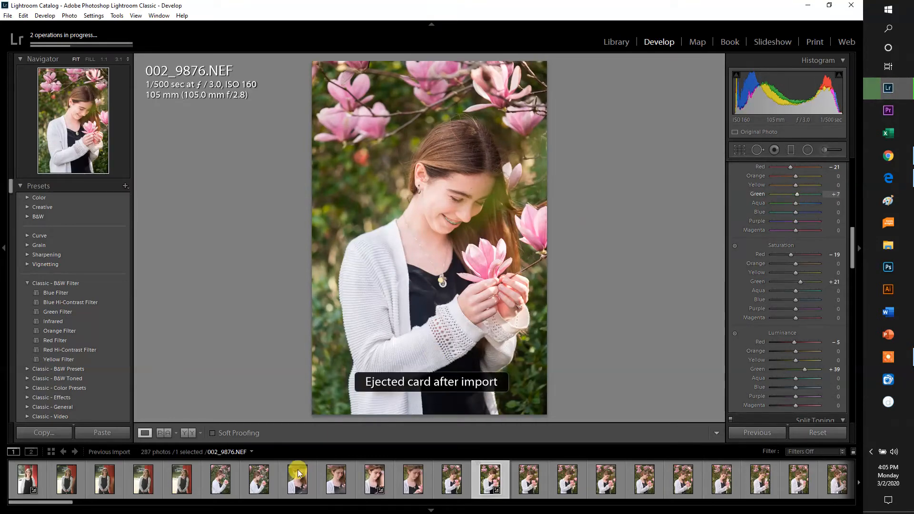
pyautogui.click(44, 433)
pyautogui.click(787, 468)
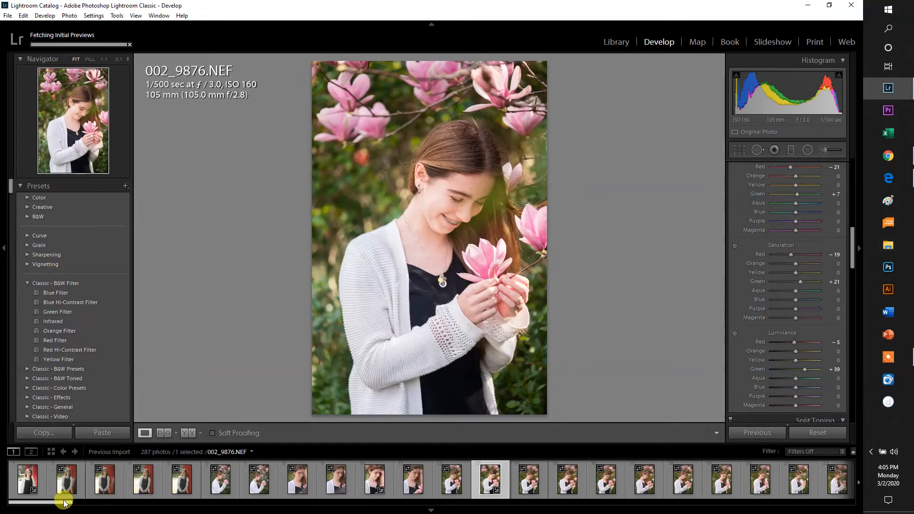
# Step: Select the photos from 002_9868.NEF through 002_9940.NEF and paste the copied develop settings onto all of them
pyautogui.moveTo(60, 502)
pyautogui.mouseDown()
pyautogui.moveTo(319, 509)
pyautogui.moveTo(65, 510)
pyautogui.mouseUp()
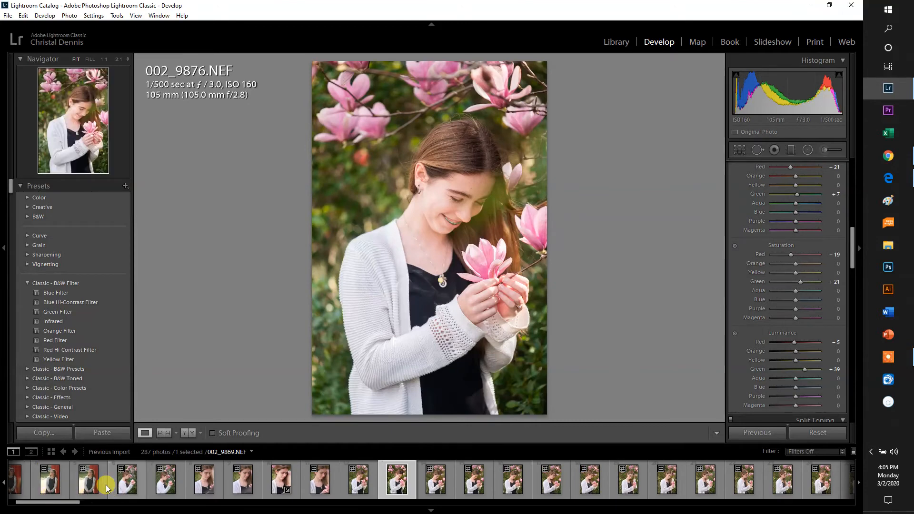
pyautogui.click(91, 488)
pyautogui.moveTo(56, 503); pyautogui.dragTo(234, 496)
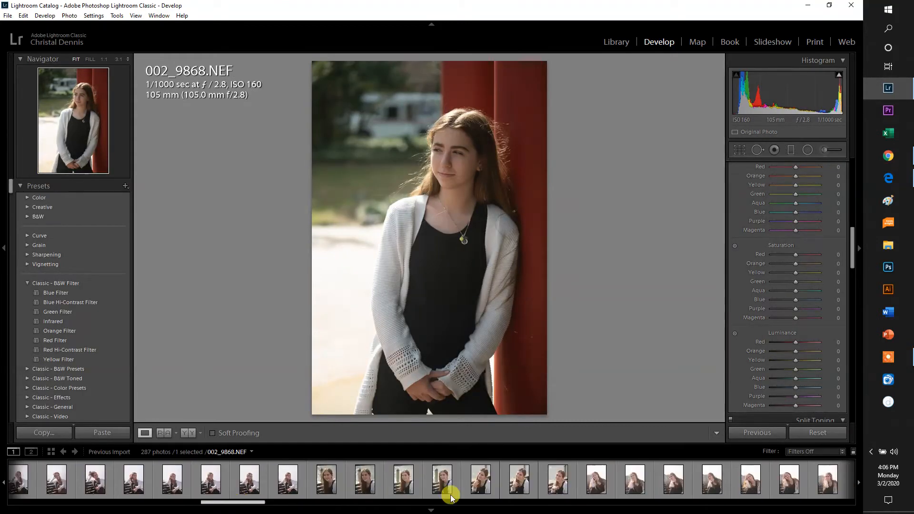
pyautogui.click(444, 480)
pyautogui.press('ctrl')
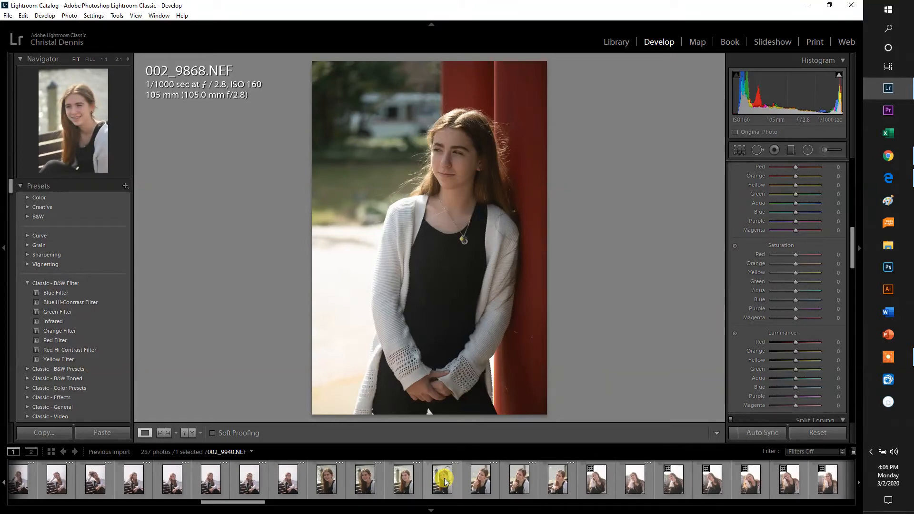
pyautogui.keyDown('shift'); pyautogui.click(445, 480); pyautogui.keyUp('shift')
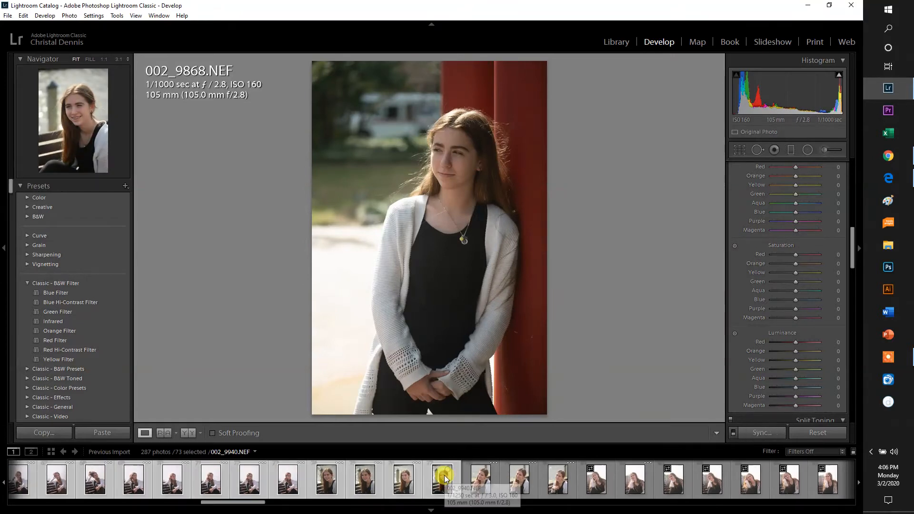
pyautogui.rightClick(445, 479)
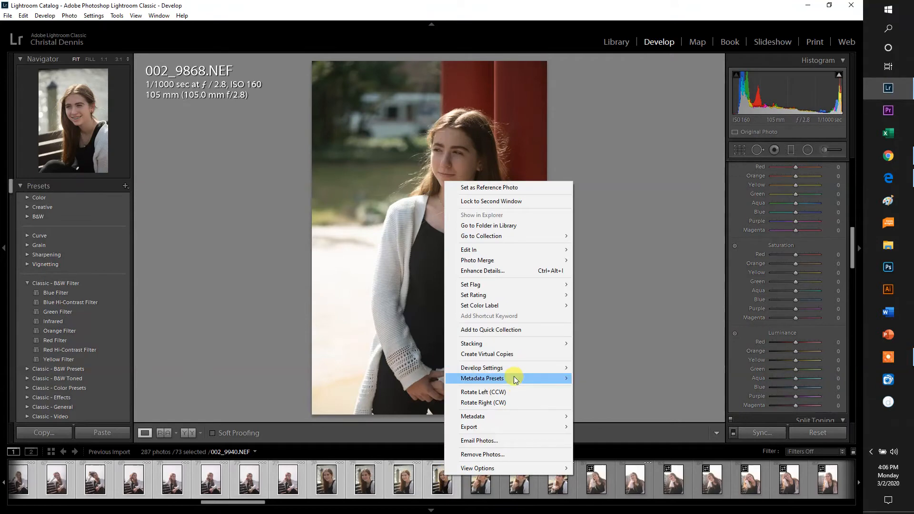
pyautogui.moveTo(521, 368)
pyautogui.click(628, 416)
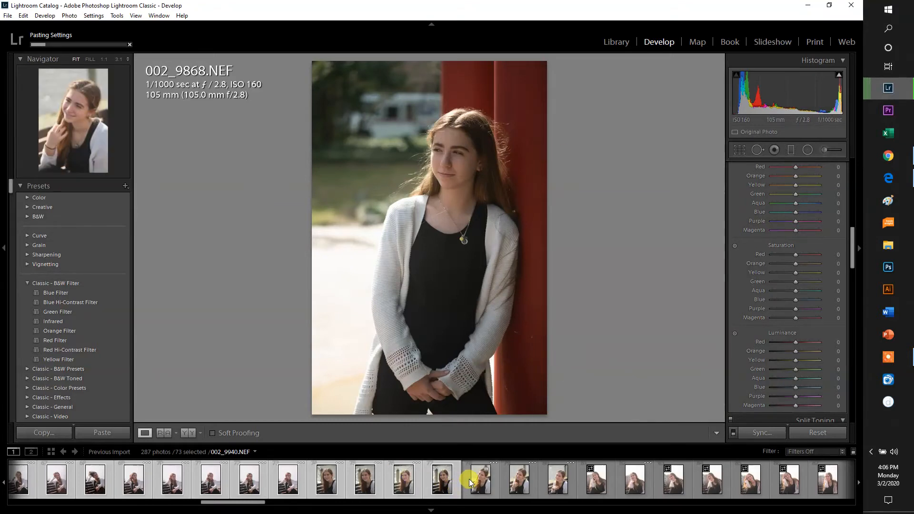
pyautogui.click(469, 483)
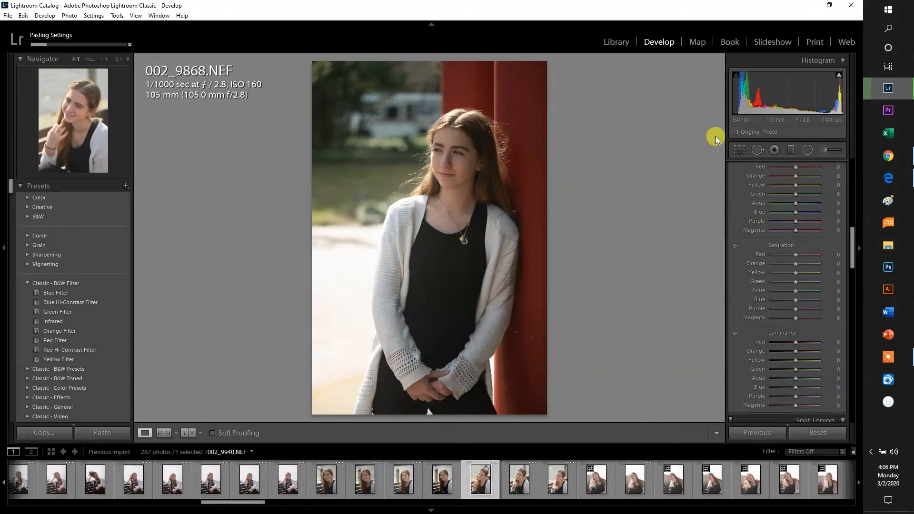
pyautogui.click(739, 150)
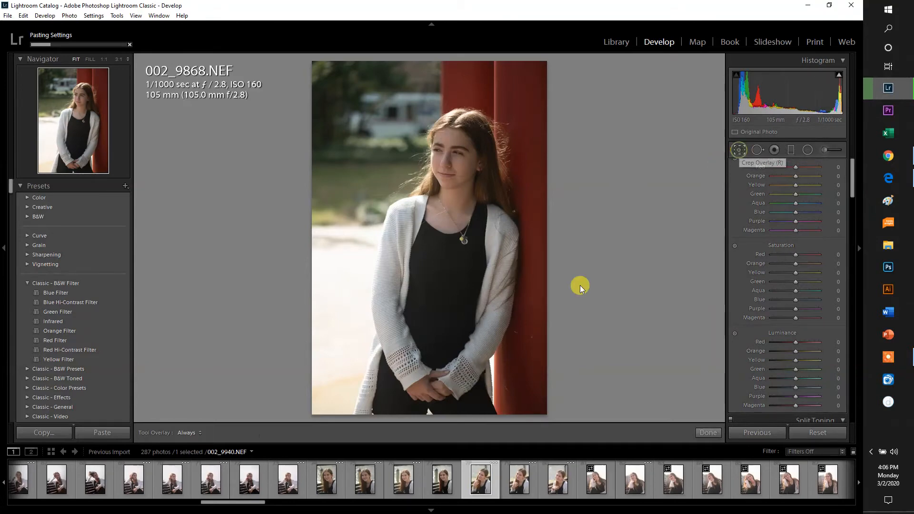
pyautogui.click(708, 432)
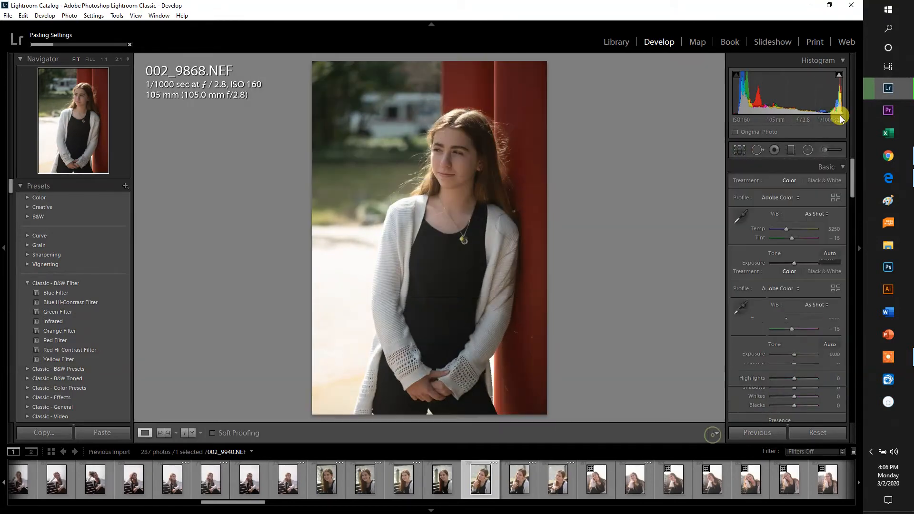
# Step: Clone over a short strip on the lower part of the red post with the Spot Removal tool
pyautogui.click(757, 149)
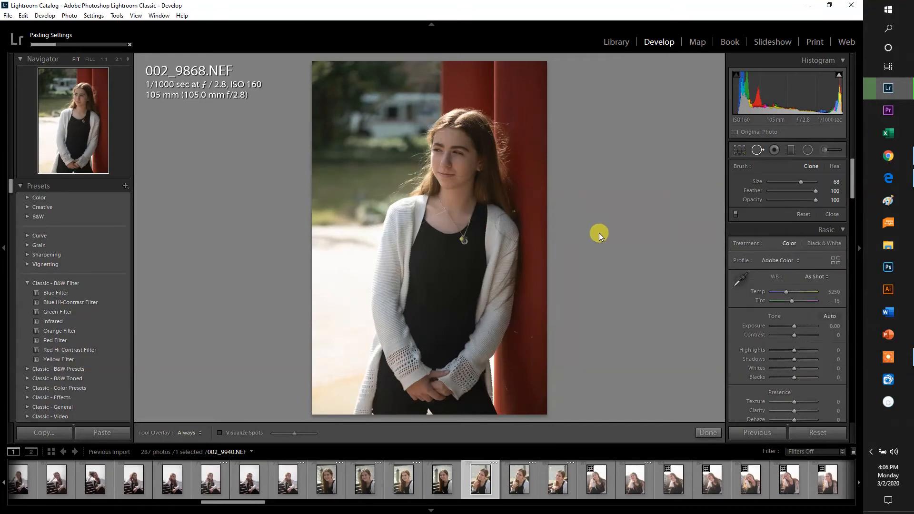
pyautogui.click(532, 340)
pyautogui.moveTo(534, 340); pyautogui.dragTo(535, 348)
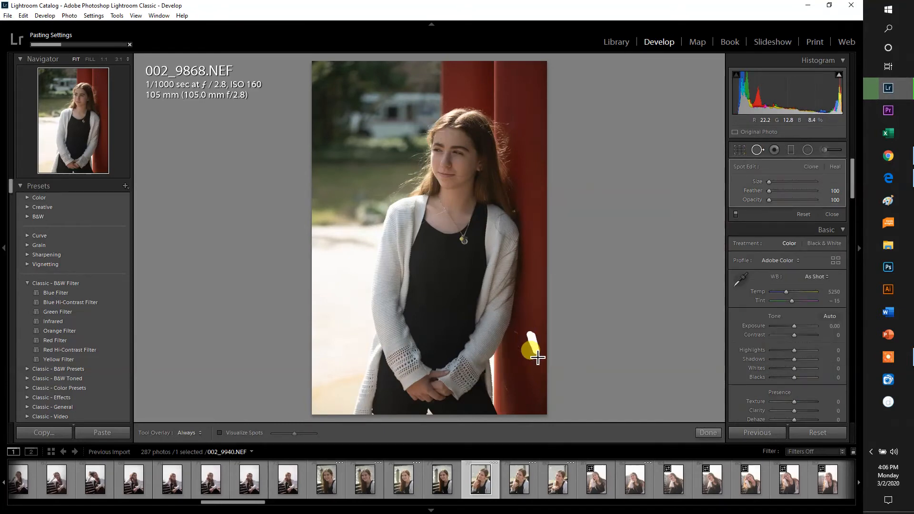
pyautogui.click(707, 432)
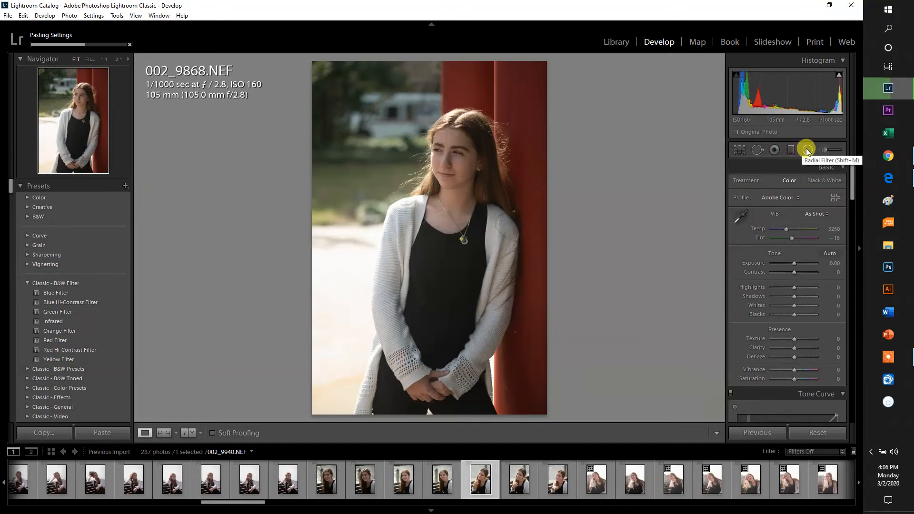
# Step: Set up the Adjustment Brush with Exposure 0.67 and brush Size 17.4
pyautogui.click(797, 149)
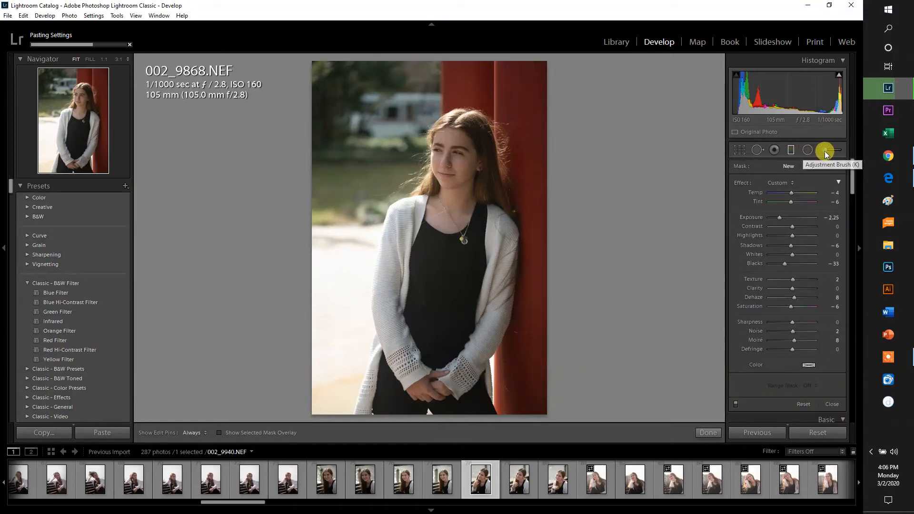
pyautogui.click(825, 150)
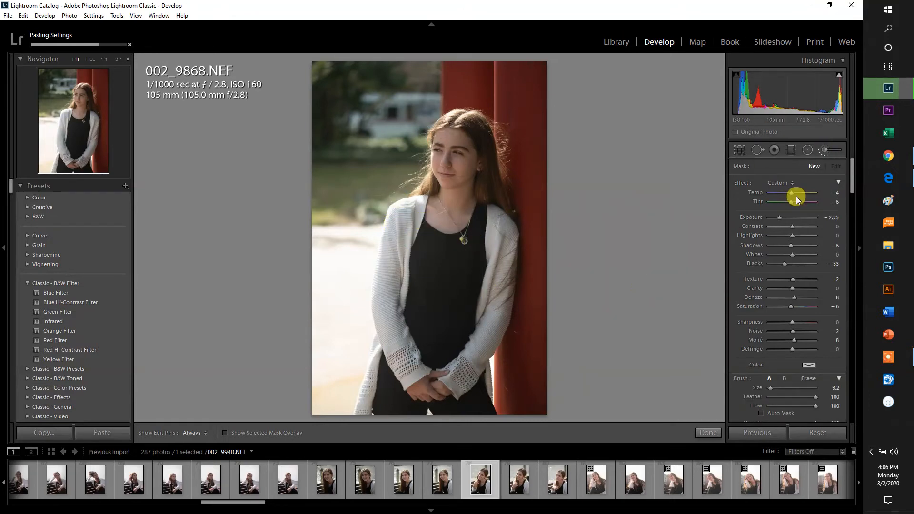
pyautogui.moveTo(784, 217); pyautogui.dragTo(796, 218)
pyautogui.moveTo(771, 388); pyautogui.dragTo(779, 388)
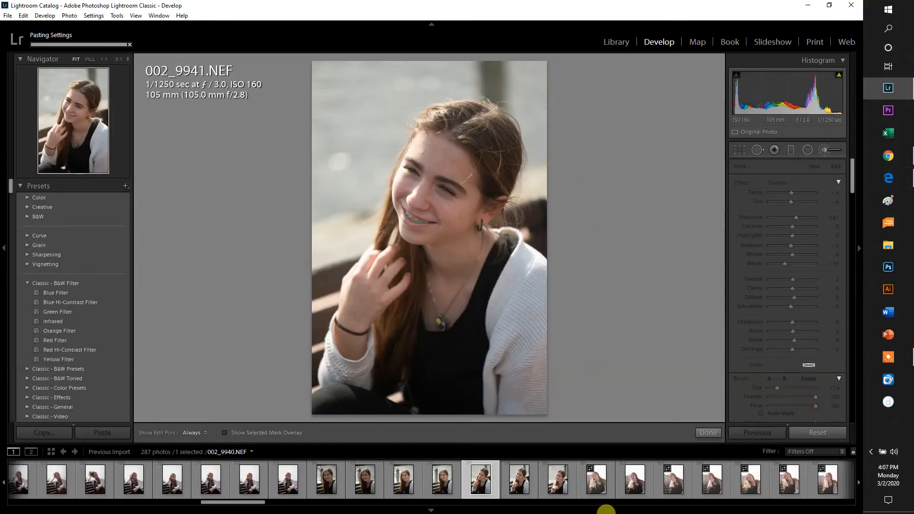
# Step: Paste the copied develop settings onto the dark leaf portrait 002_0024.NEF and raise its Exposure to +1.45
pyautogui.moveTo(238, 505); pyautogui.dragTo(497, 510)
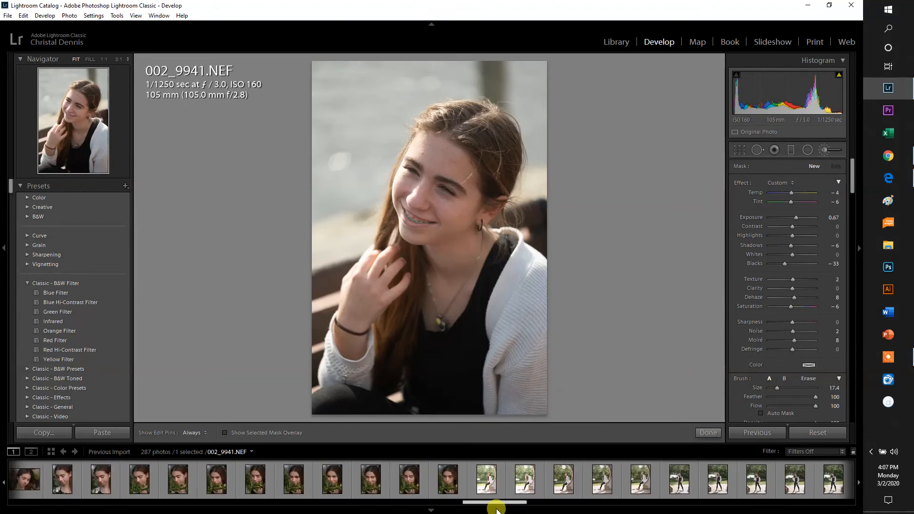
pyautogui.click(446, 478)
pyautogui.click(305, 470)
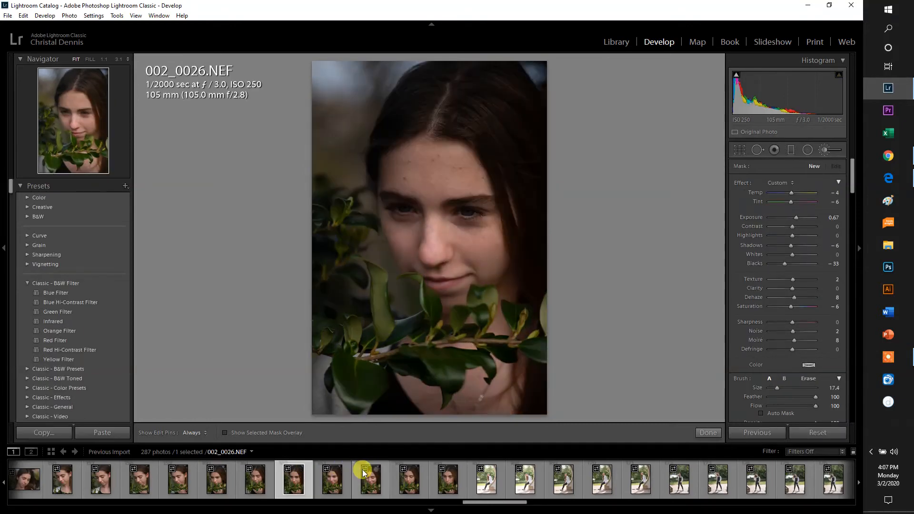
pyautogui.click(489, 273)
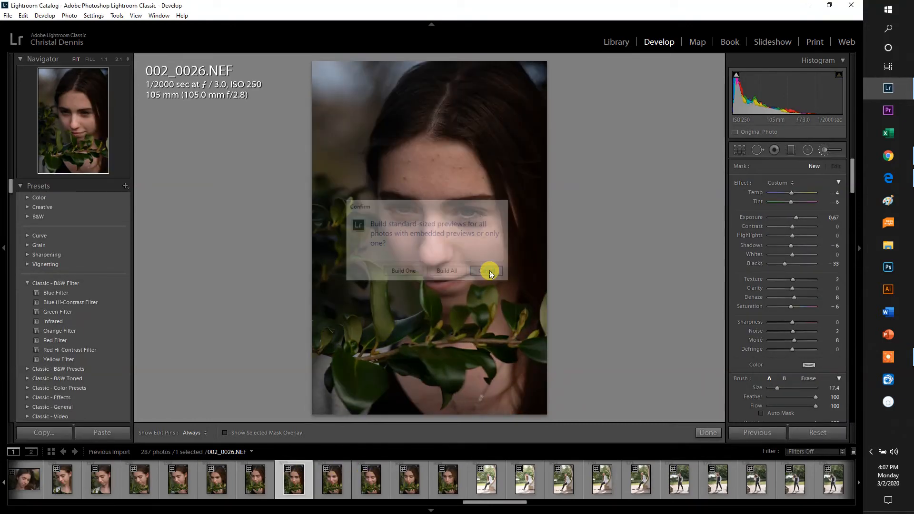
pyautogui.click(405, 478)
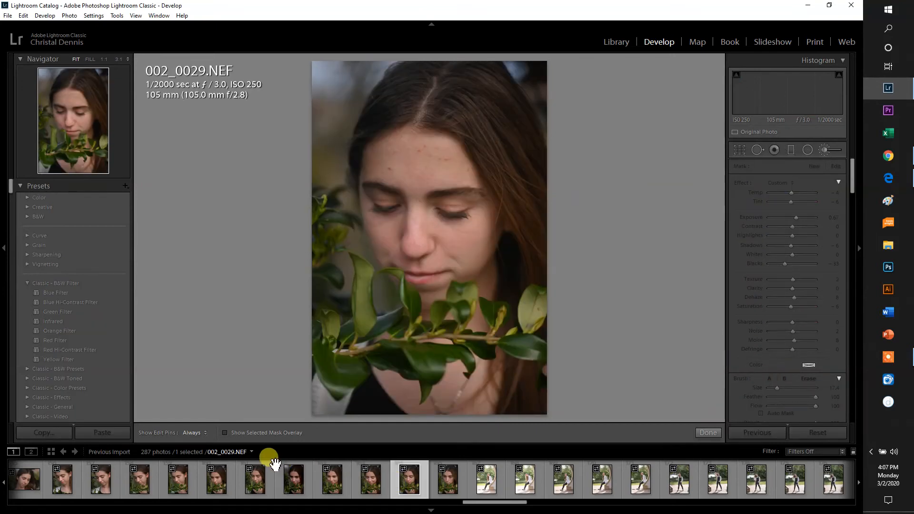
pyautogui.click(208, 488)
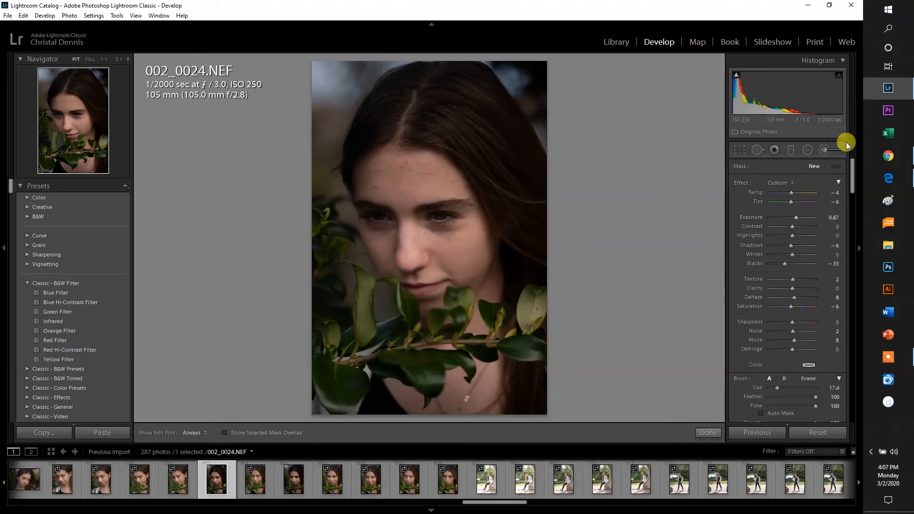
pyautogui.click(824, 148)
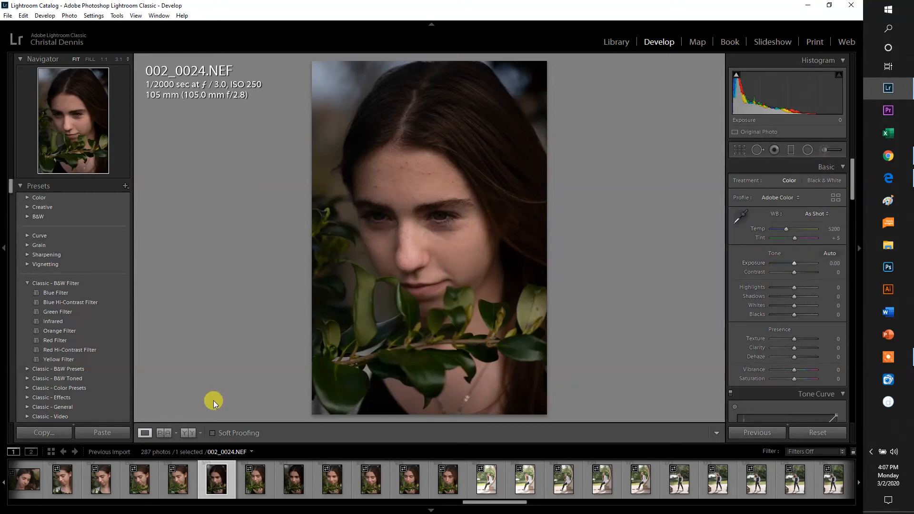
pyautogui.click(97, 435)
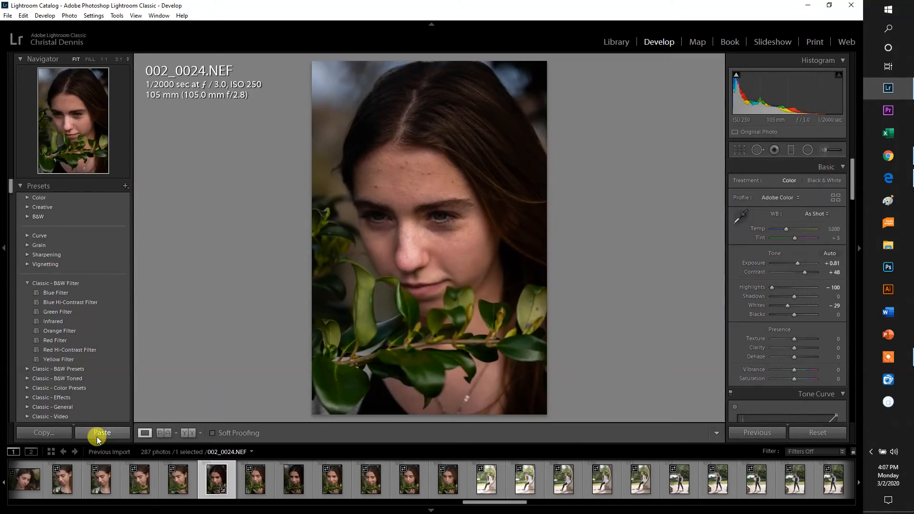
pyautogui.click(98, 437)
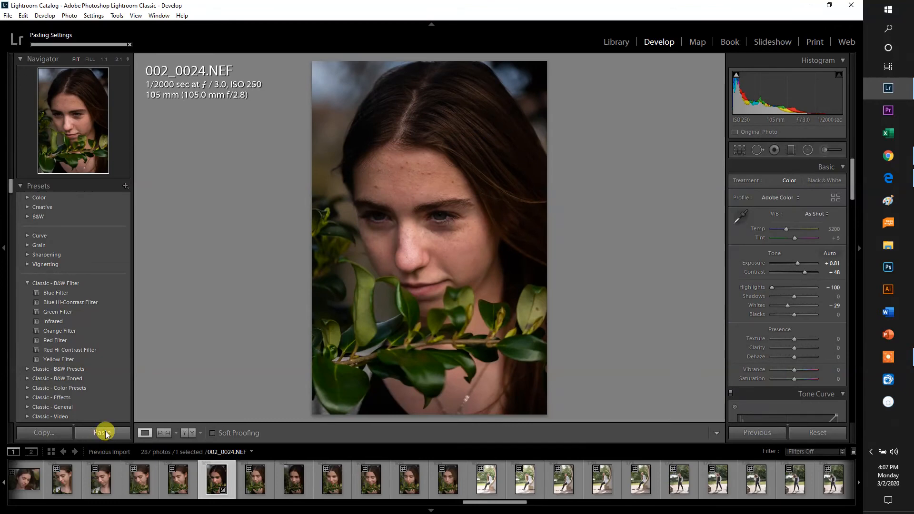
pyautogui.moveTo(797, 267); pyautogui.dragTo(802, 266)
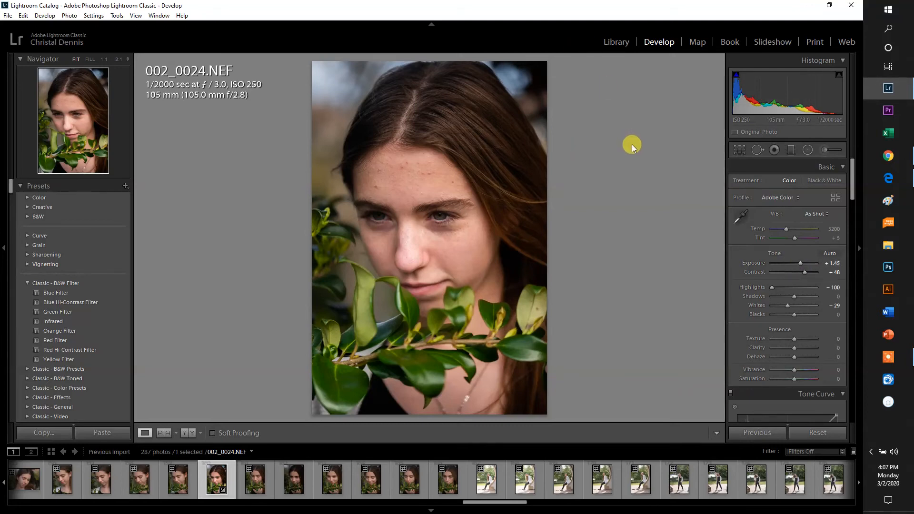
# Step: Clone over the blemishes on the forehead in 002_0024.NEF with the Spot Removal tool
pyautogui.click(757, 149)
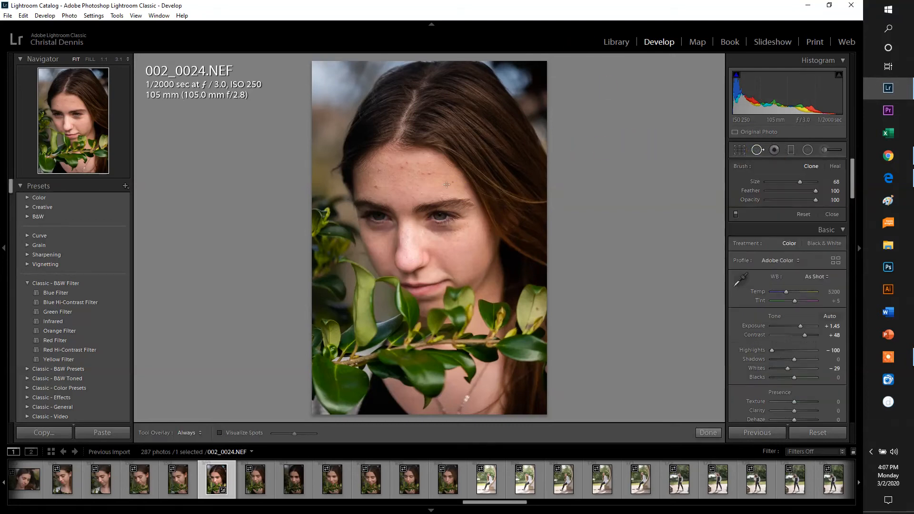
pyautogui.moveTo(416, 173); pyautogui.dragTo(438, 173)
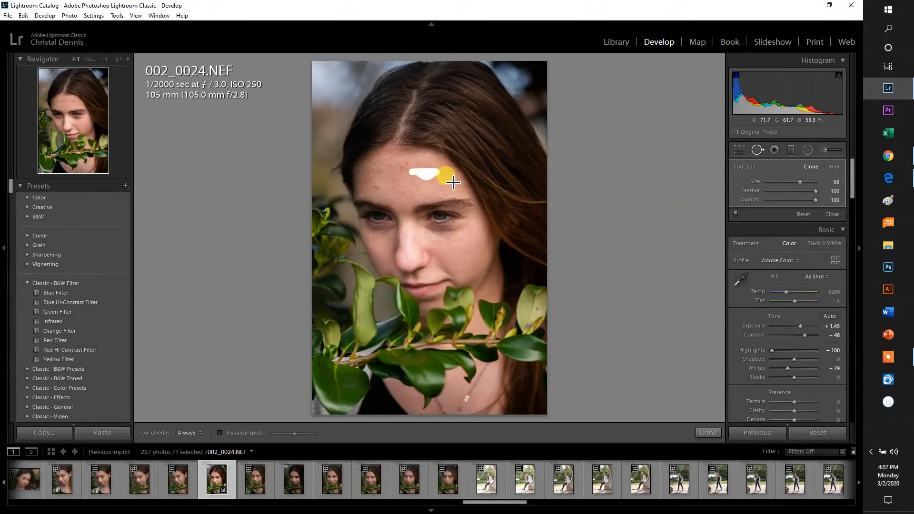
pyautogui.click(401, 165)
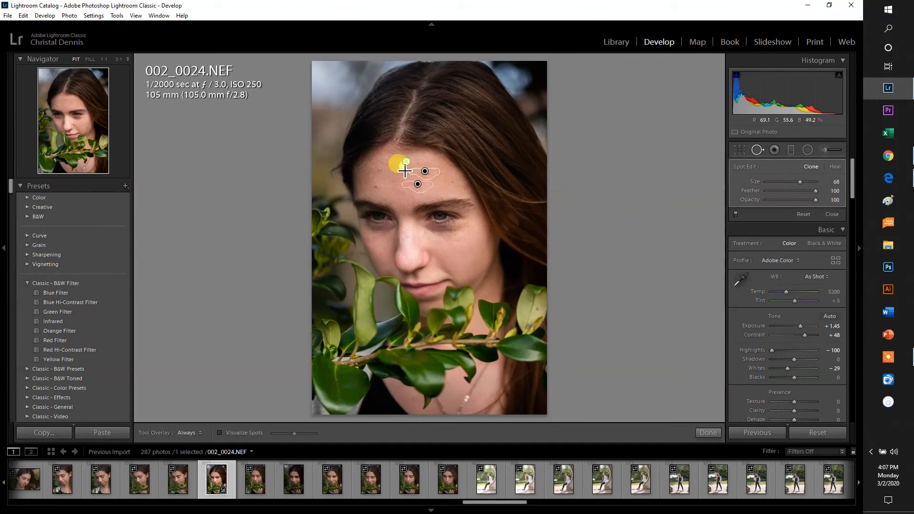
pyautogui.click(453, 180)
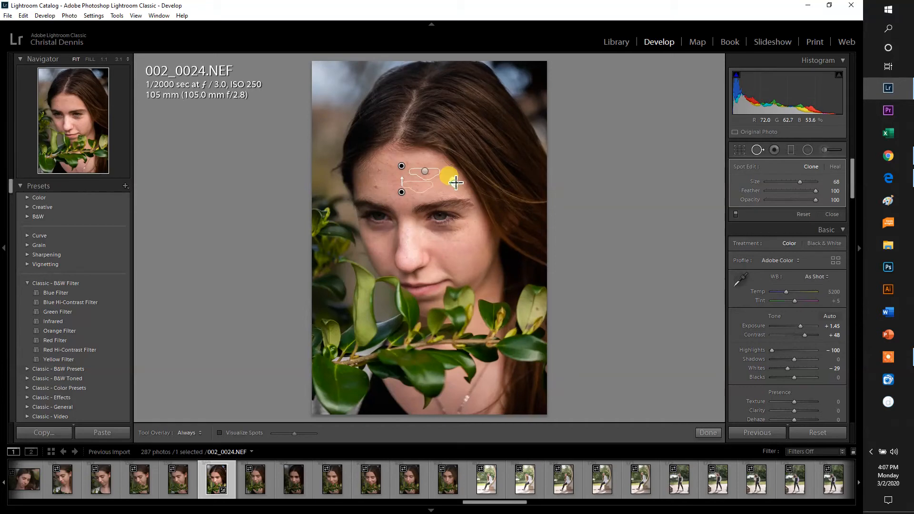
pyautogui.click(706, 433)
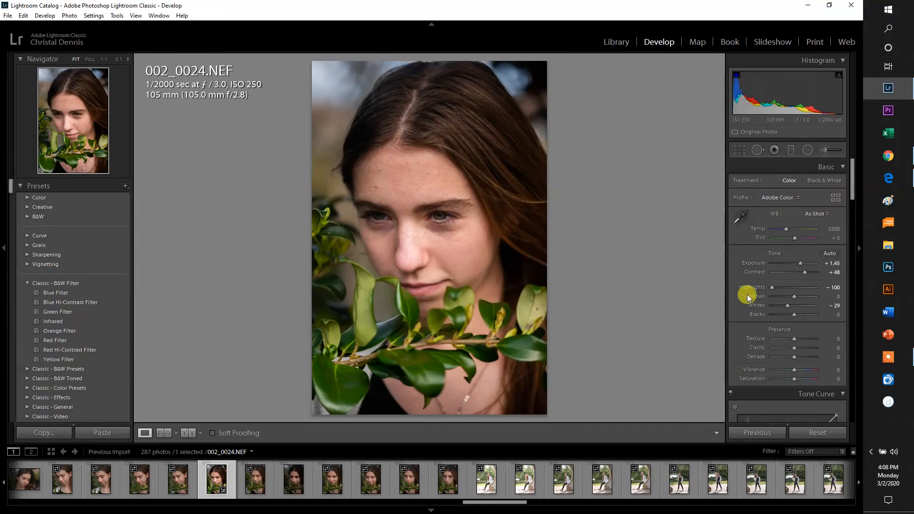
# Step: Set Shadows to +16, Exposure to +1.67 and white balance Temp to 5118 for 002_0024.NEF
pyautogui.moveTo(791, 296)
pyautogui.mouseDown()
pyautogui.moveTo(805, 297)
pyautogui.moveTo(793, 297)
pyautogui.mouseUp()
pyautogui.moveTo(800, 263); pyautogui.dragTo(783, 231)
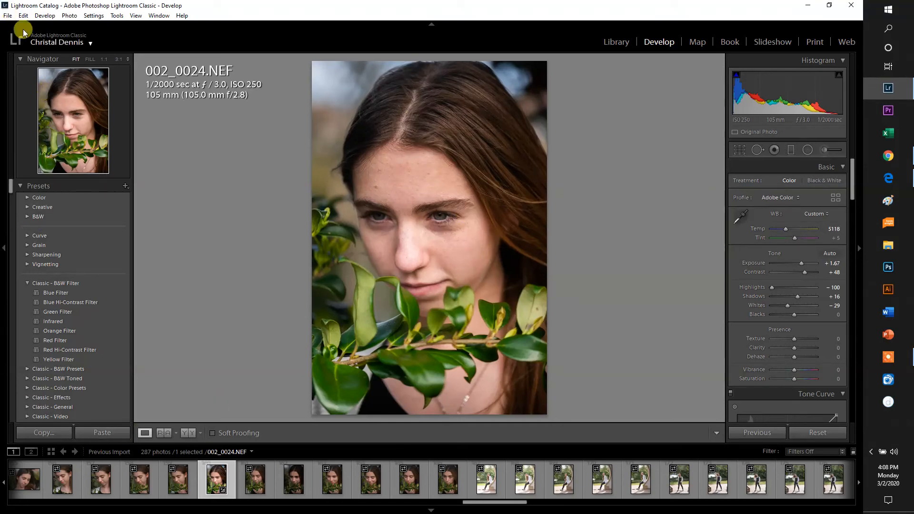
# Step: Select all photos of the import and open the export settings for them
pyautogui.hotkey('ctrl', 'a')
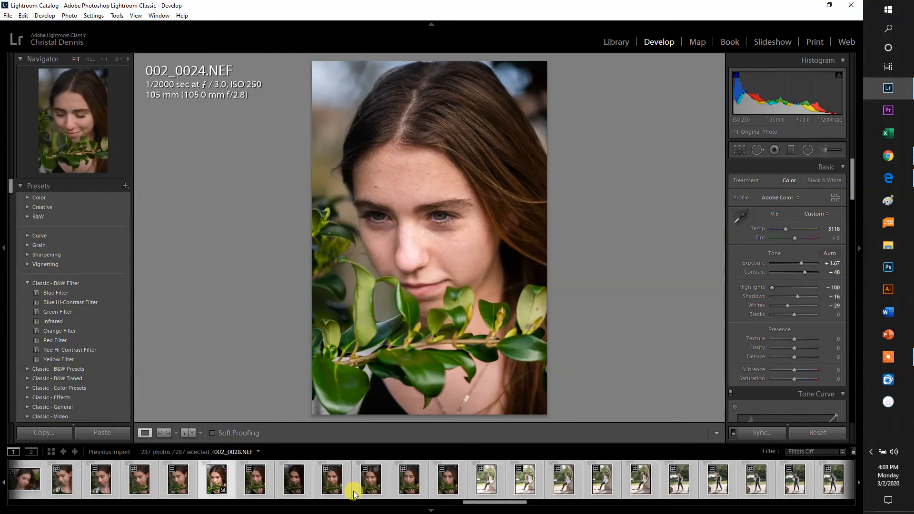
pyautogui.rightClick(335, 487)
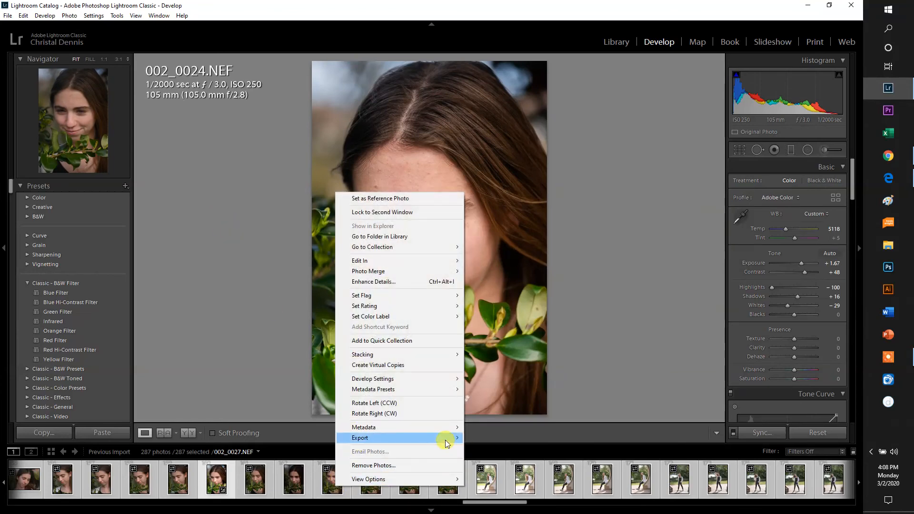
pyautogui.moveTo(445, 440)
pyautogui.click(534, 359)
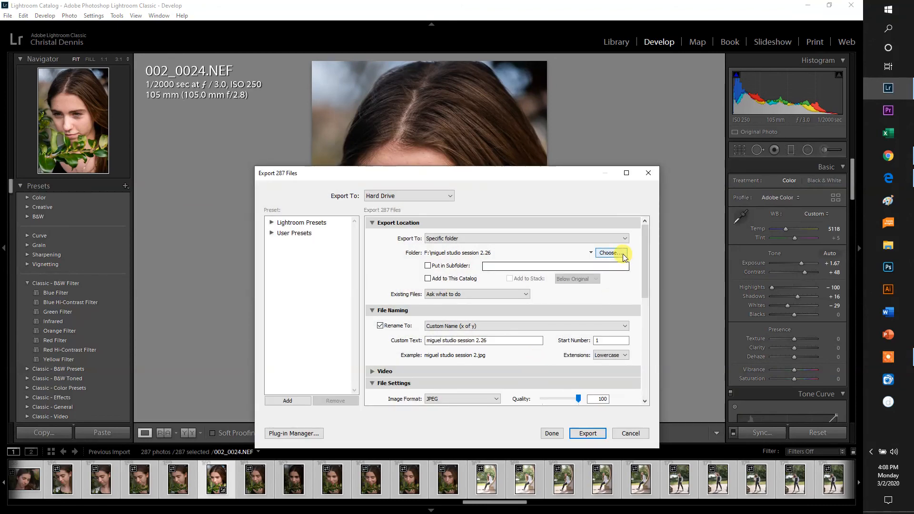
# Step: Review the export folder, file naming, file format, image sizing, metadata and watermark settings, and close them without exporting
pyautogui.click(609, 253)
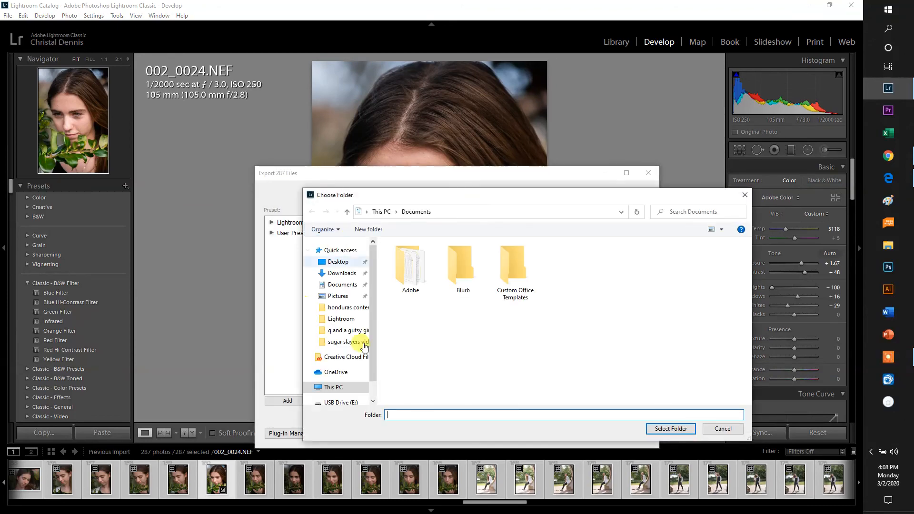
pyautogui.click(733, 431)
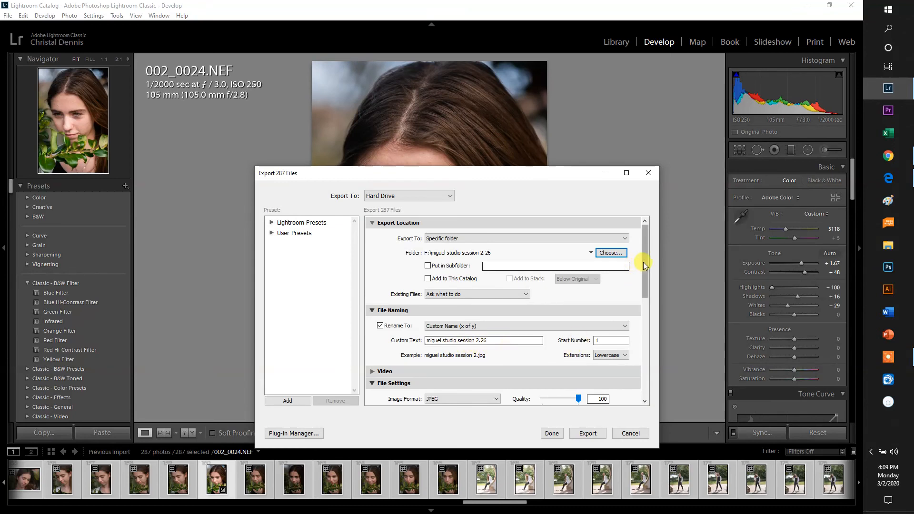
pyautogui.moveTo(644, 262); pyautogui.dragTo(647, 312)
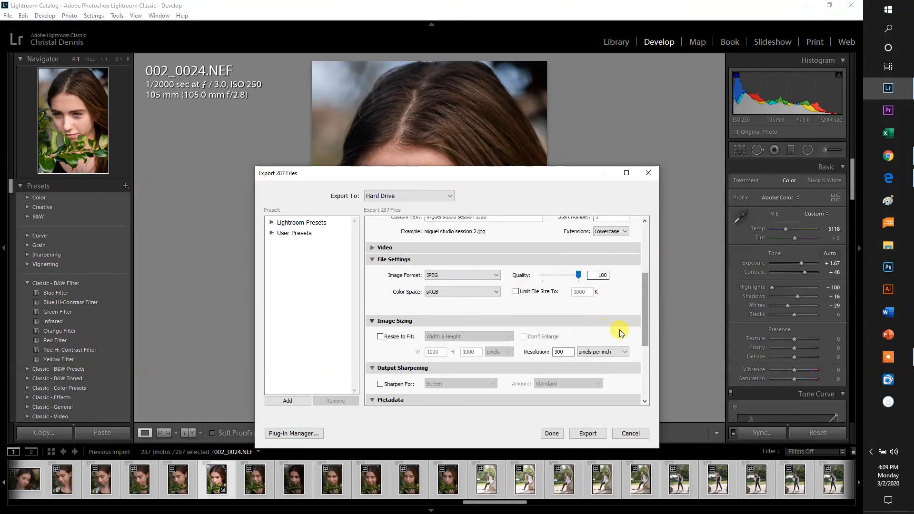
pyautogui.moveTo(643, 319); pyautogui.dragTo(646, 399)
pyautogui.click(555, 280)
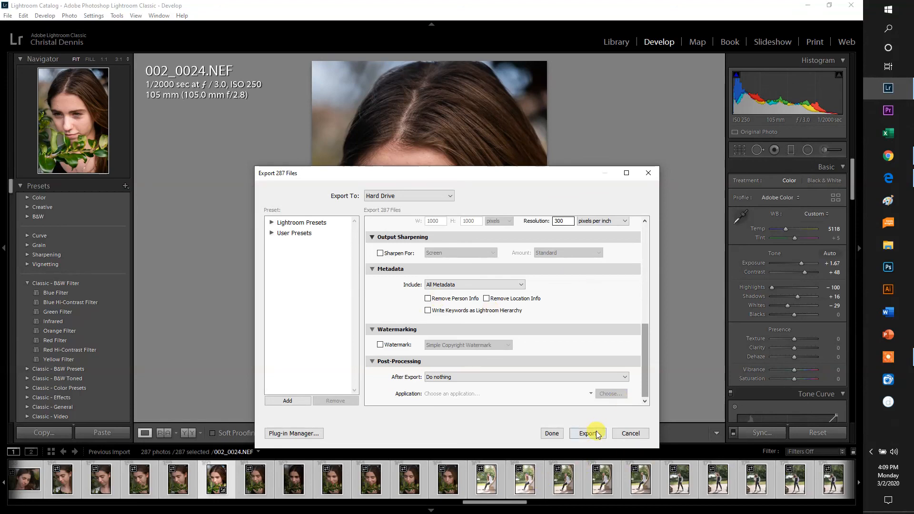
pyautogui.click(648, 173)
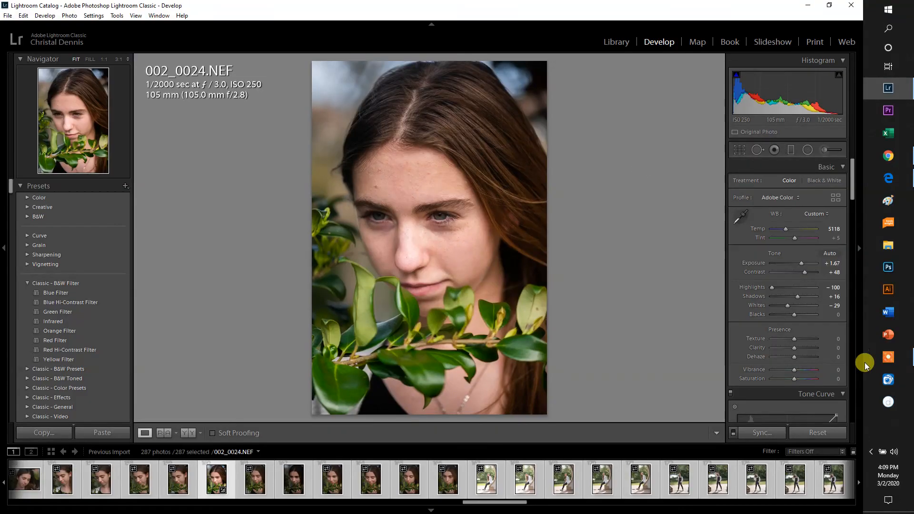
# Step: View the three portraits with the blurred orange foreground, from 002_0001.NEF back to 002_9998.NEF, and browse the earlier photos
pyautogui.moveTo(879, 359)
pyautogui.moveTo(490, 502); pyautogui.dragTo(408, 510)
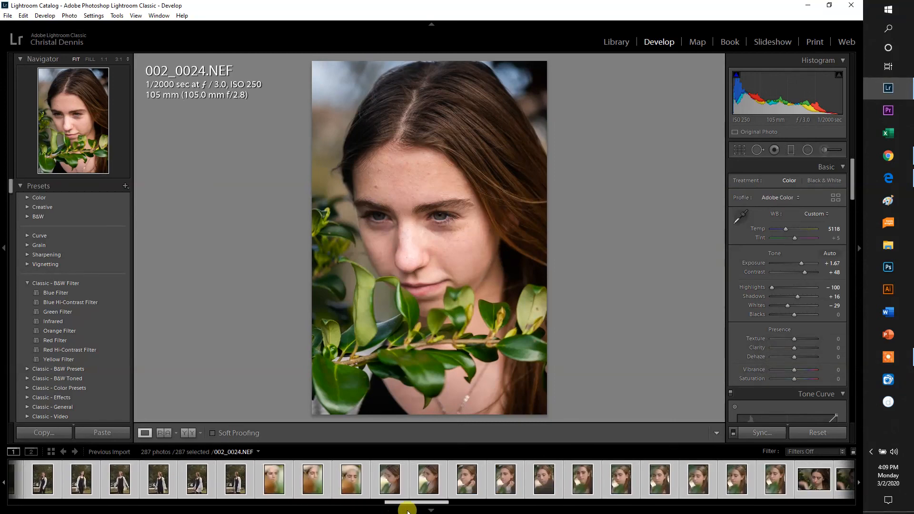
pyautogui.click(344, 480)
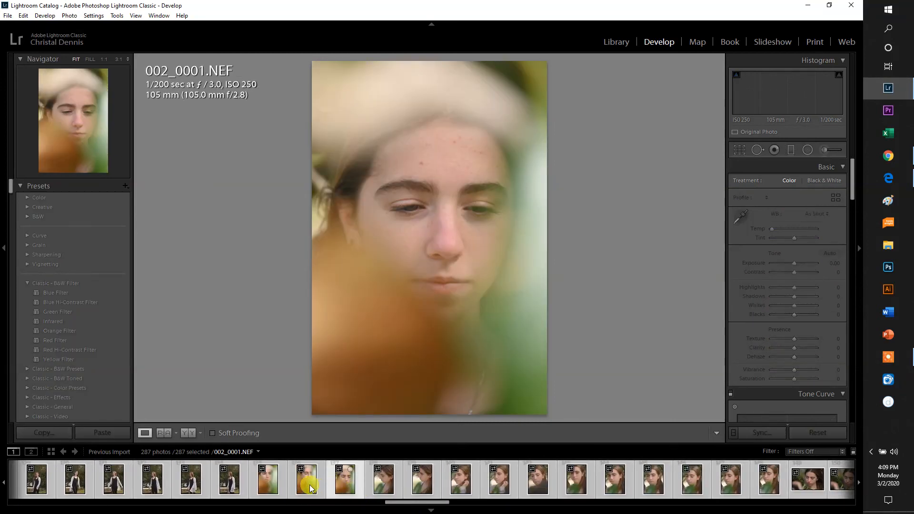
pyautogui.click(310, 484)
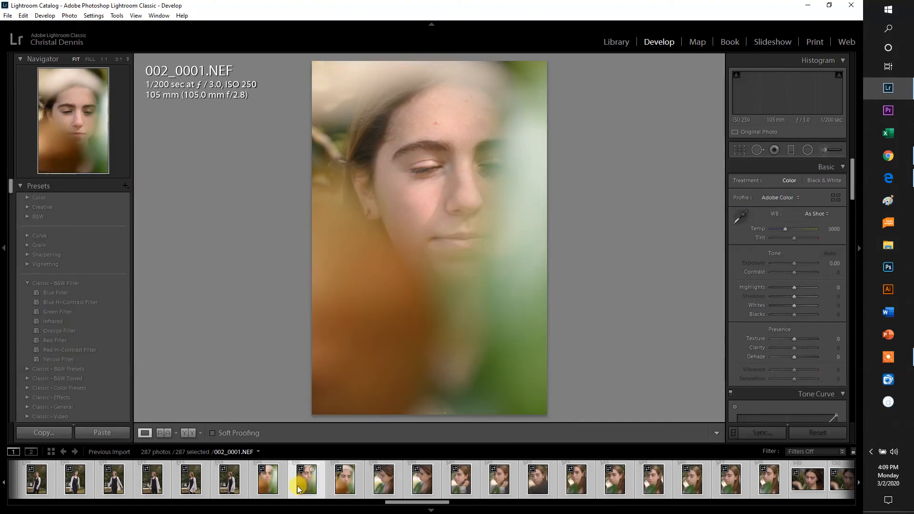
pyautogui.click(270, 483)
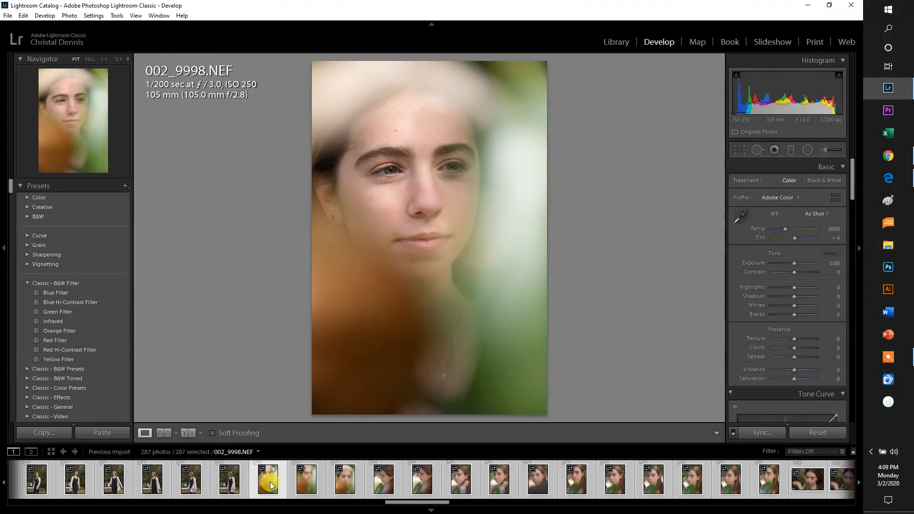
pyautogui.moveTo(430, 510); pyautogui.dragTo(80, 508)
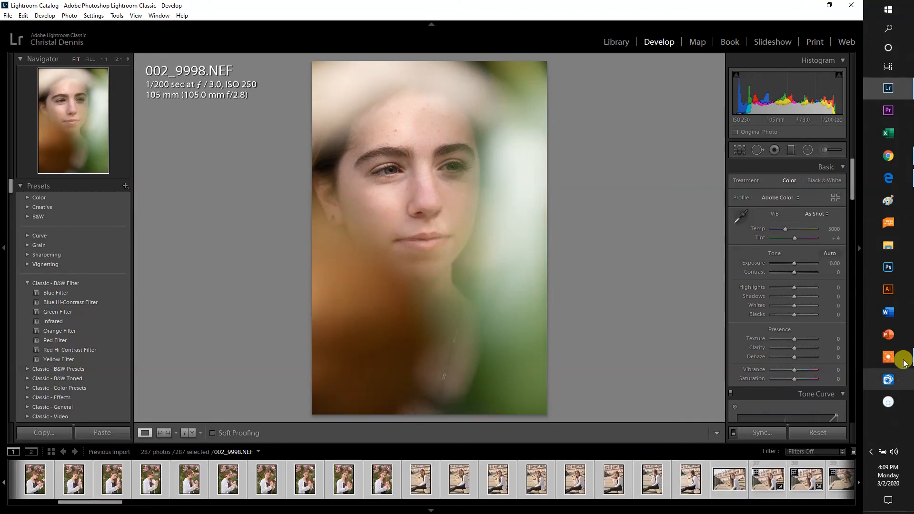